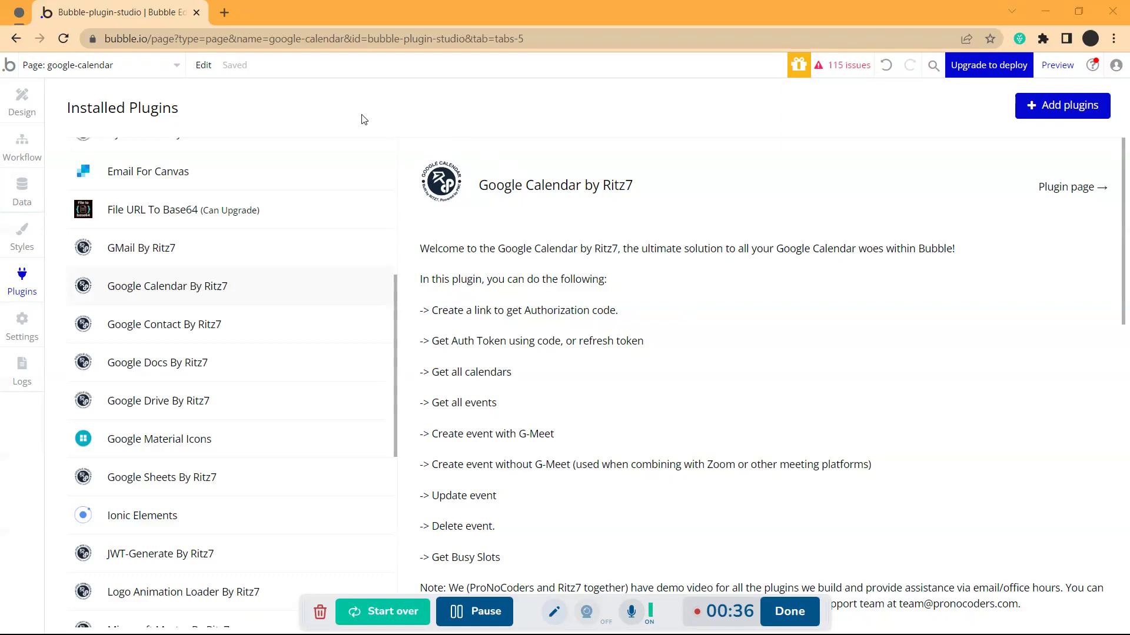
# Open a new Chrome tab and go to console.cloud.google.com
pyautogui.click(225, 10)
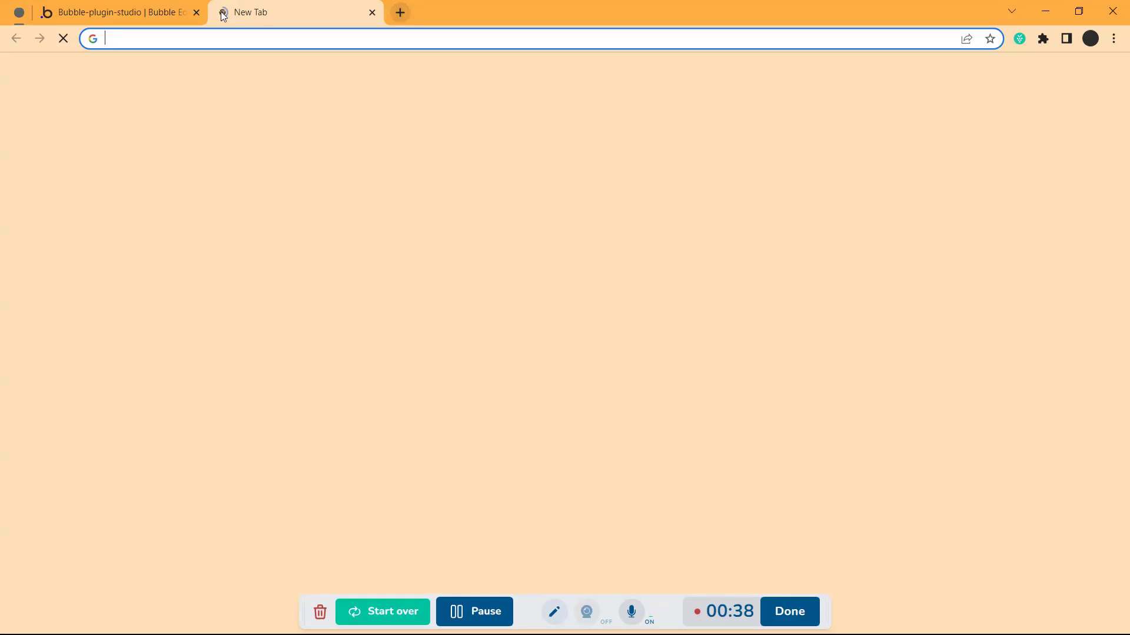
pyautogui.write('console.cloud.google.com')
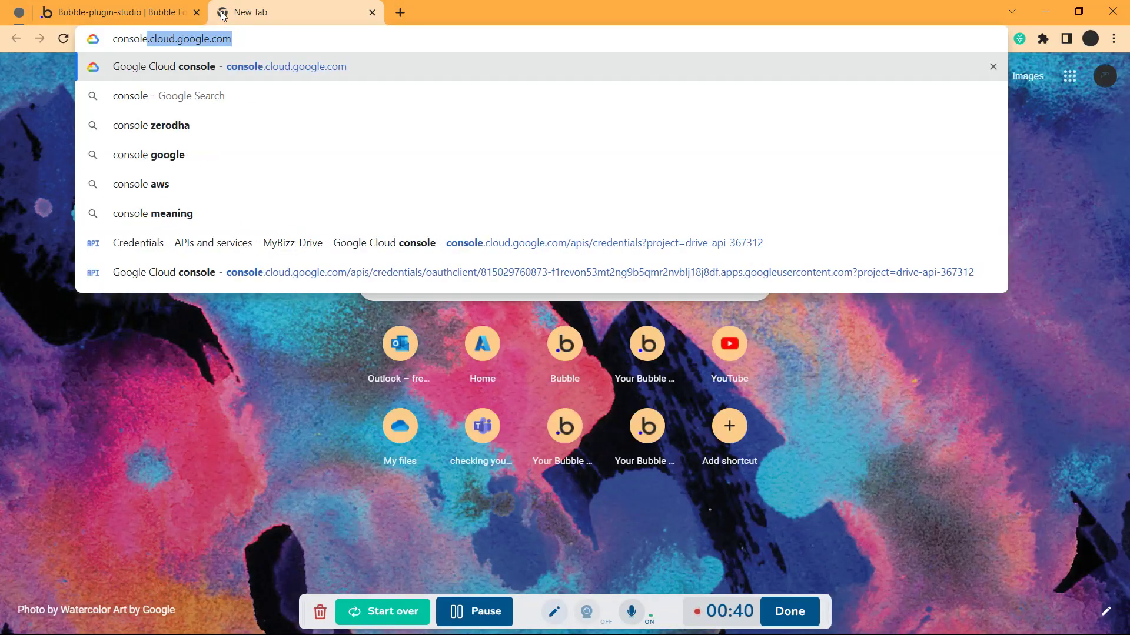
pyautogui.press('Return')
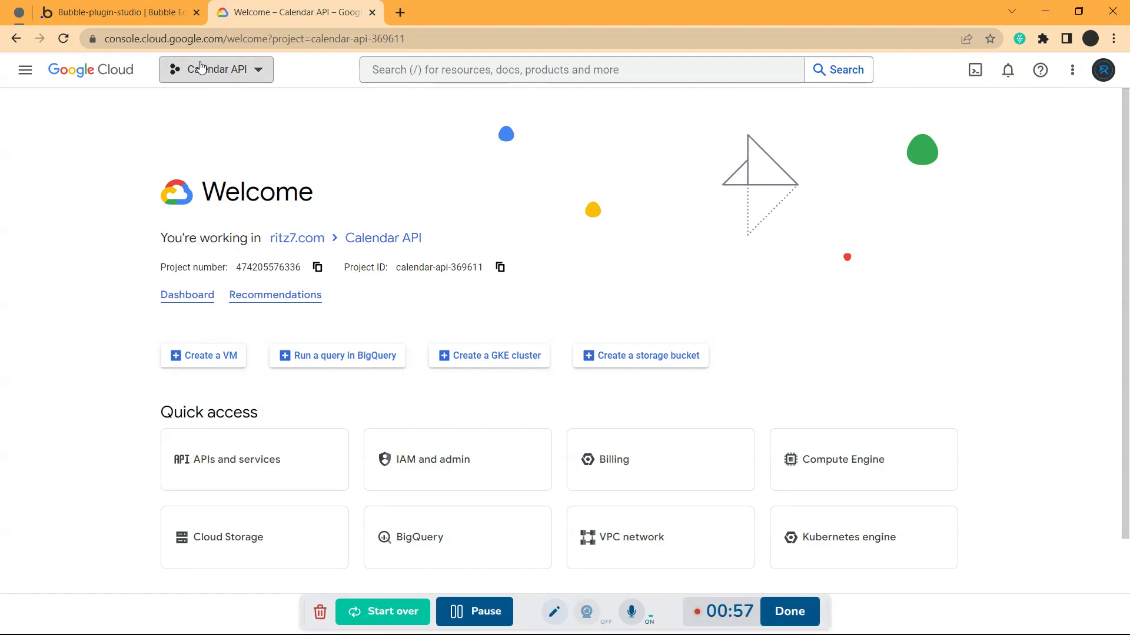
# Create a new project named Dummy-Calendar from the project picker
pyautogui.click(232, 69)
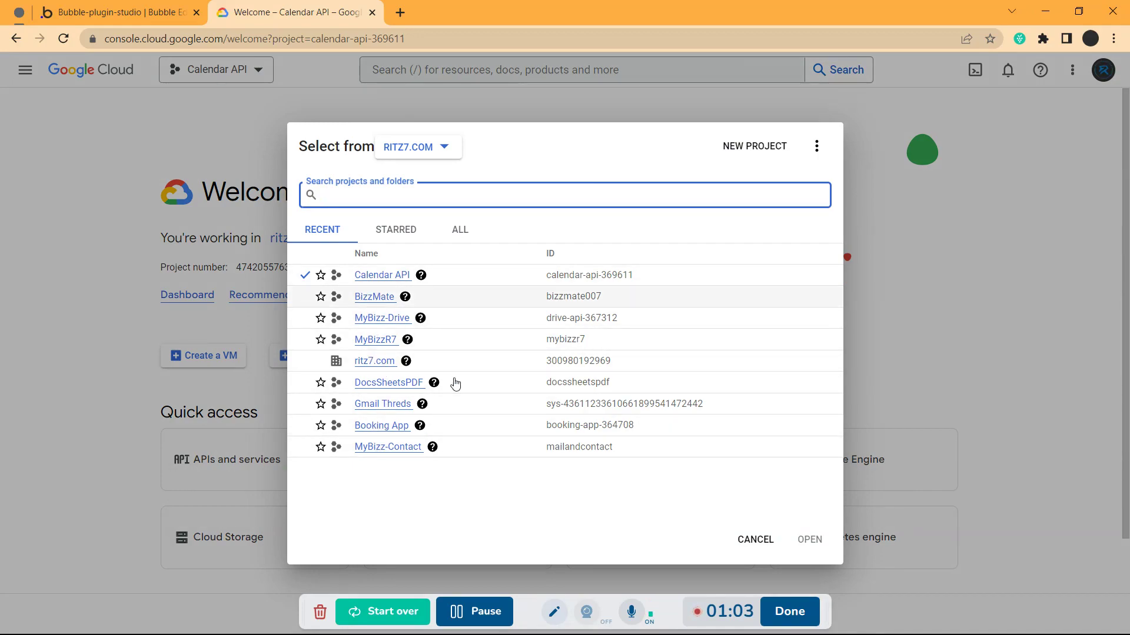
pyautogui.click(748, 154)
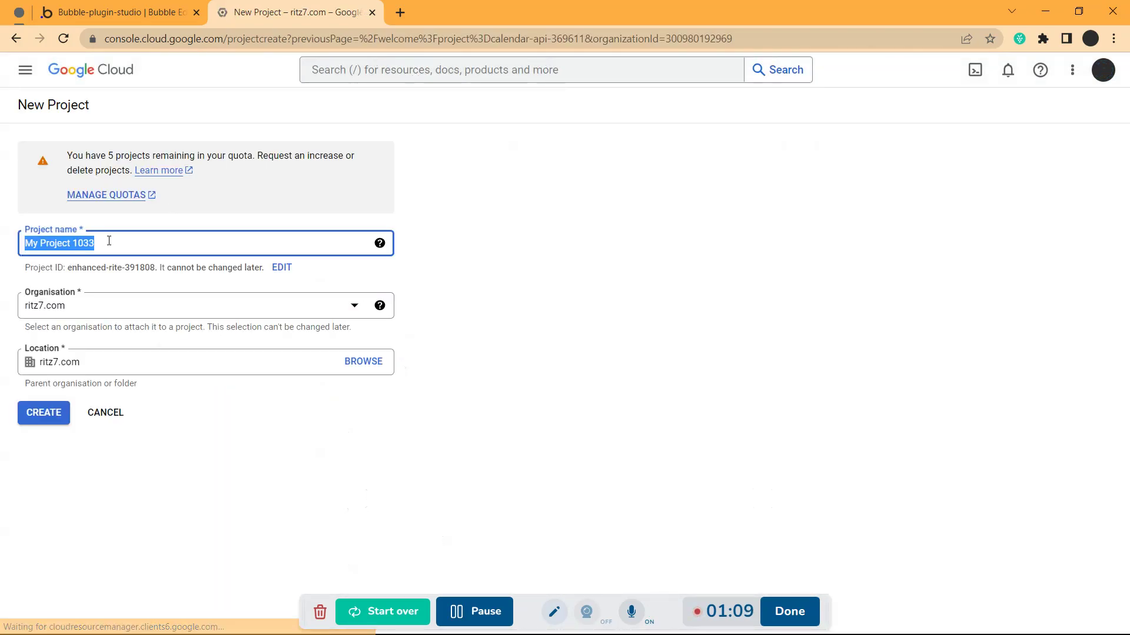
pyautogui.click(109, 241)
pyautogui.press('BackSpace')
pyautogui.press('BackSpace')
pyautogui.press('BackSpace')
pyautogui.press('BackSpace')
pyautogui.press('BackSpace')
pyautogui.press('BackSpace')
pyautogui.press('BackSpace')
pyautogui.press('BackSpace')
pyautogui.press('BackSpace')
pyautogui.press('BackSpace')
pyautogui.press('BackSpace')
pyautogui.press('BackSpace')
pyautogui.press('BackSpace')
pyautogui.press('BackSpace')
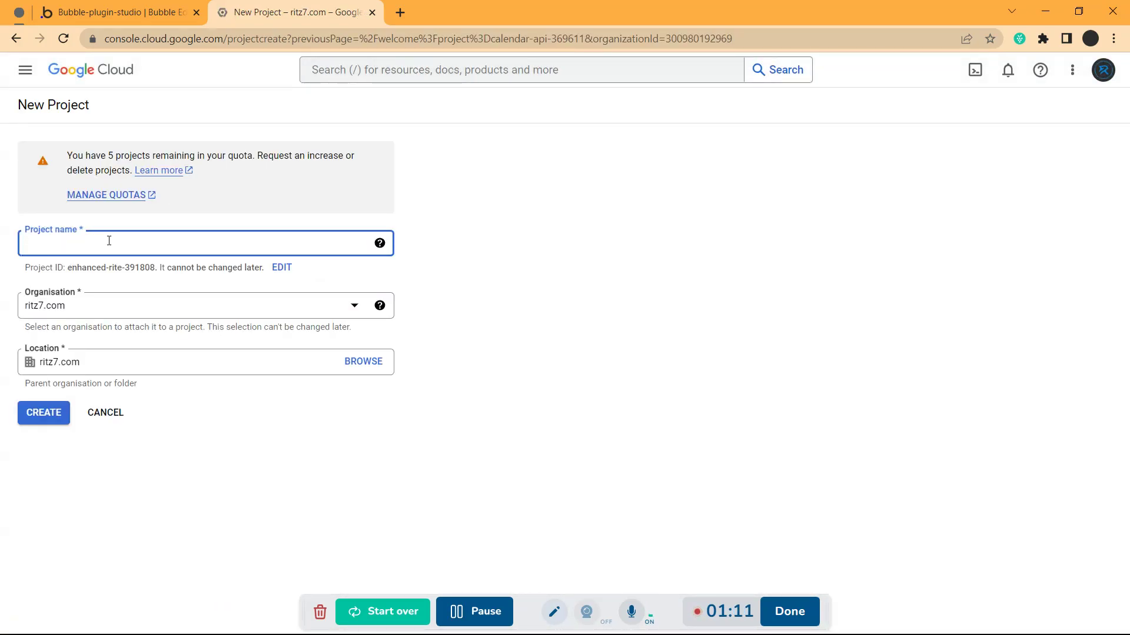
pyautogui.write('Dummy-Calendar')
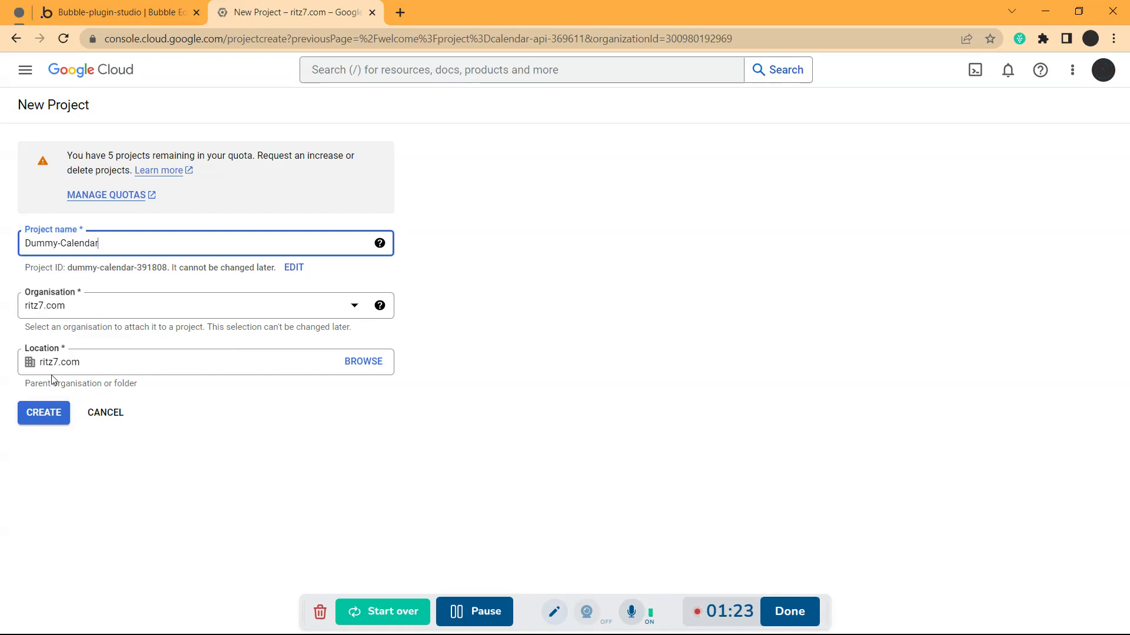
pyautogui.click(50, 416)
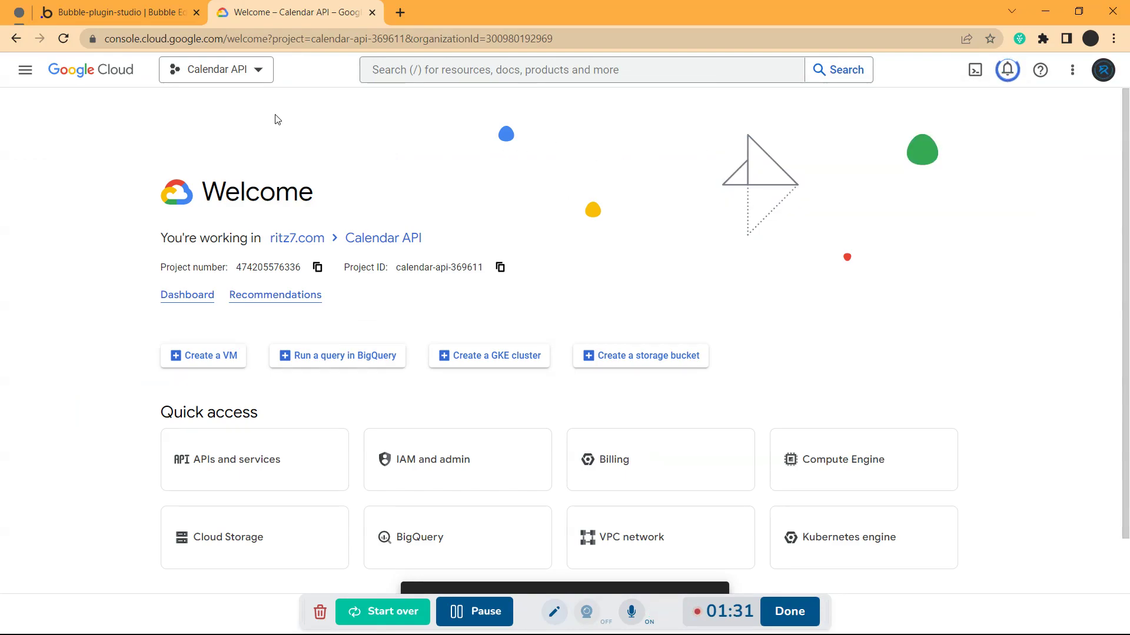
# Open Dummy-Calendar from the project picker's Recent list
pyautogui.click(245, 71)
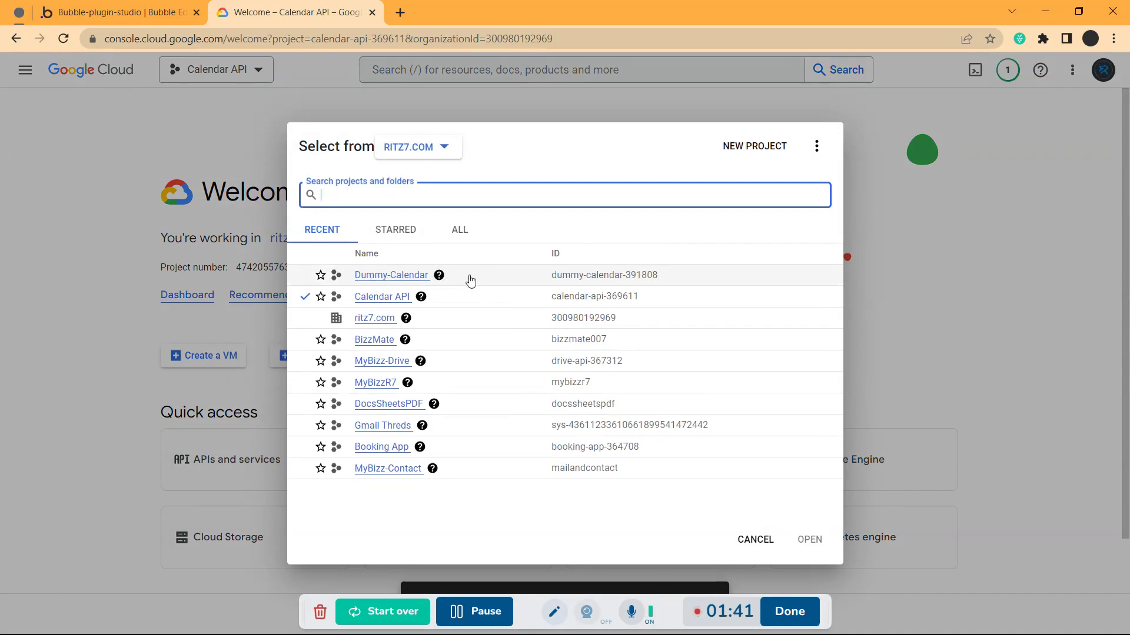
pyautogui.click(471, 280)
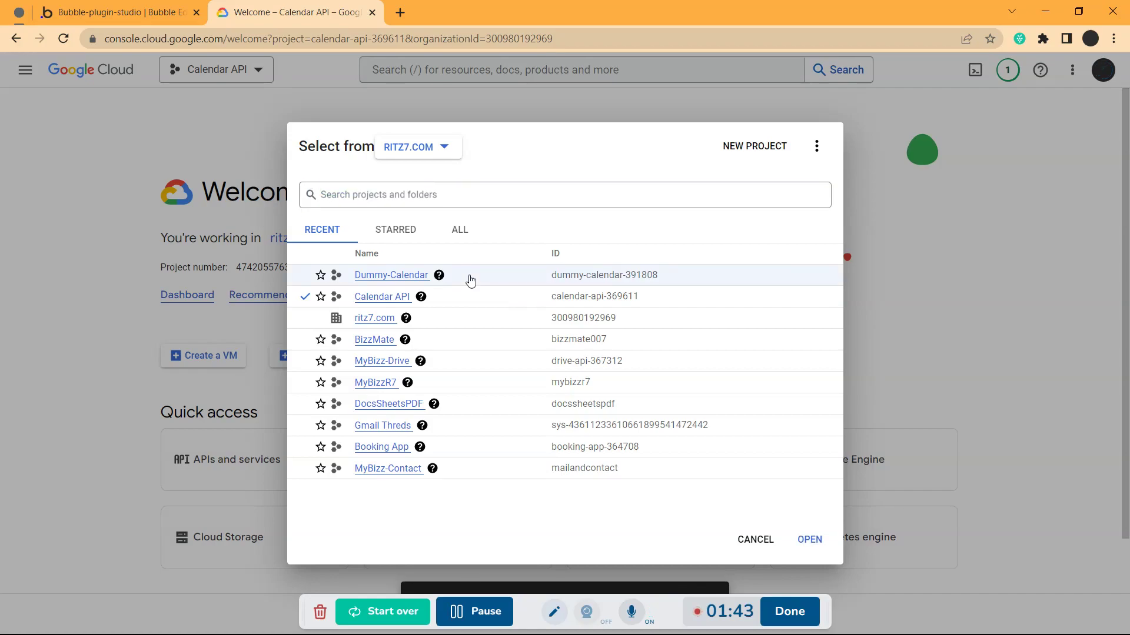
pyautogui.click(814, 540)
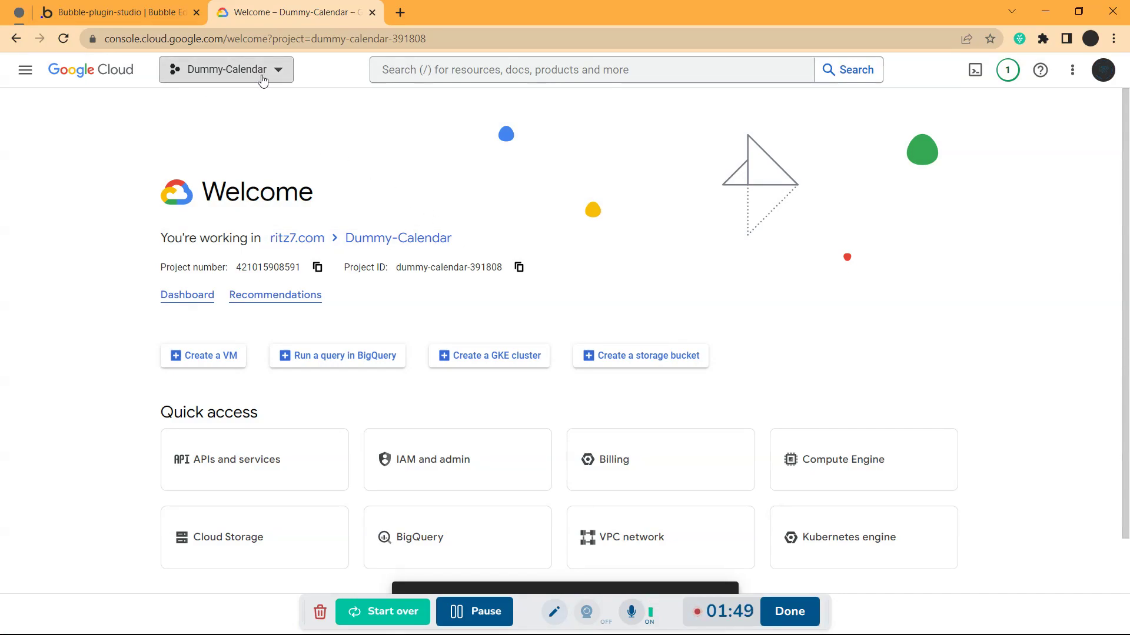
pyautogui.scroll(-1, 323, 262)
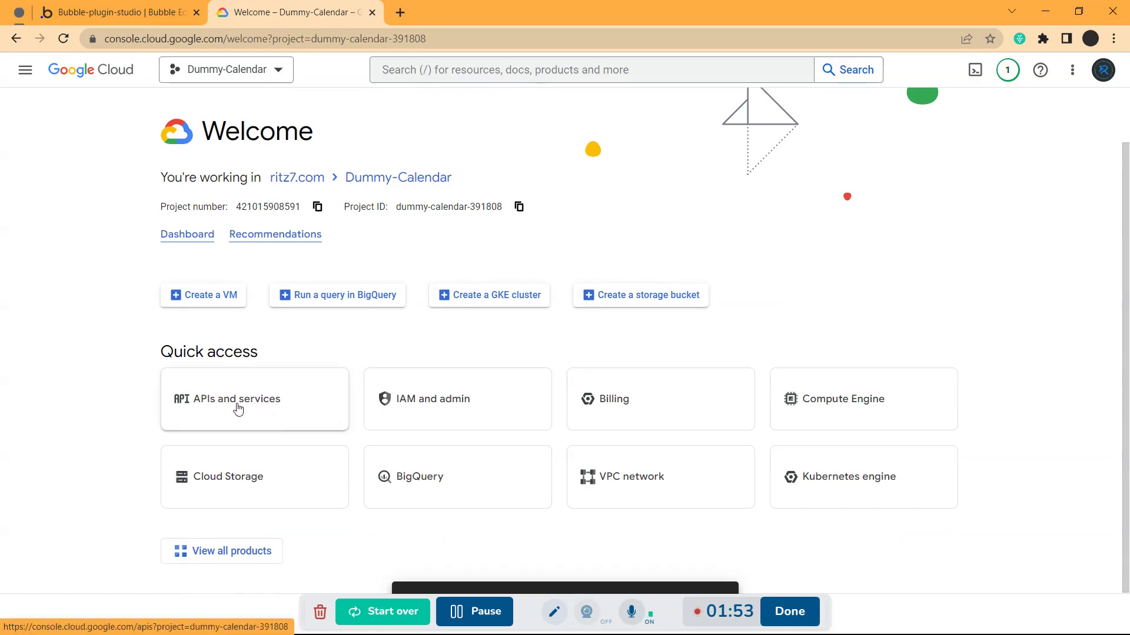
# Go to APIs and services and open the API Library for Dummy-Calendar
pyautogui.click(265, 406)
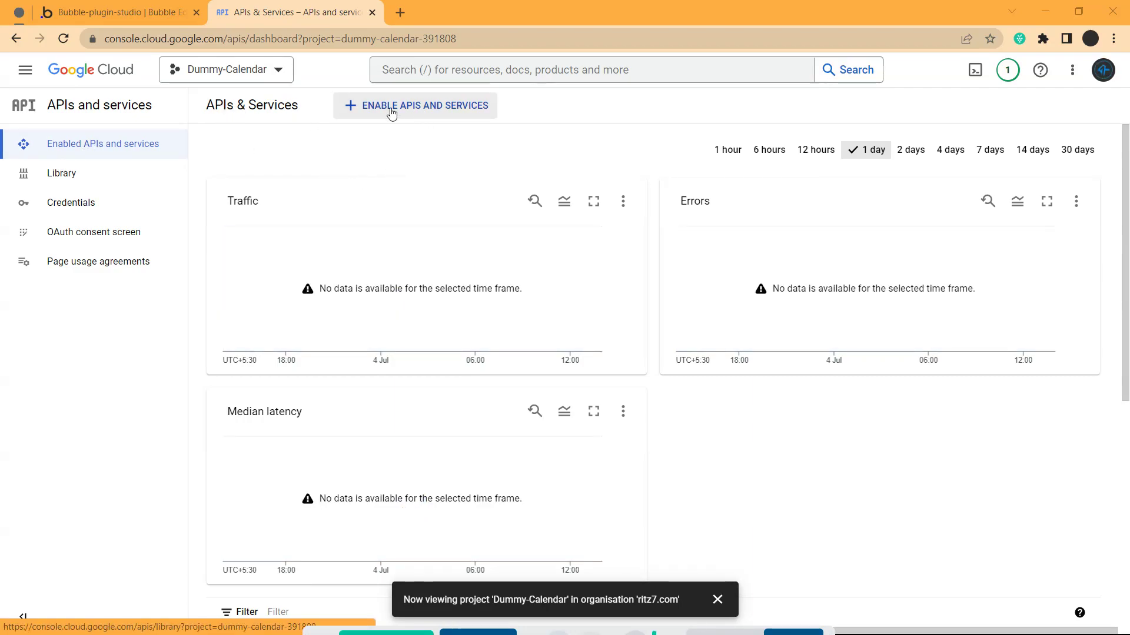
pyautogui.click(473, 111)
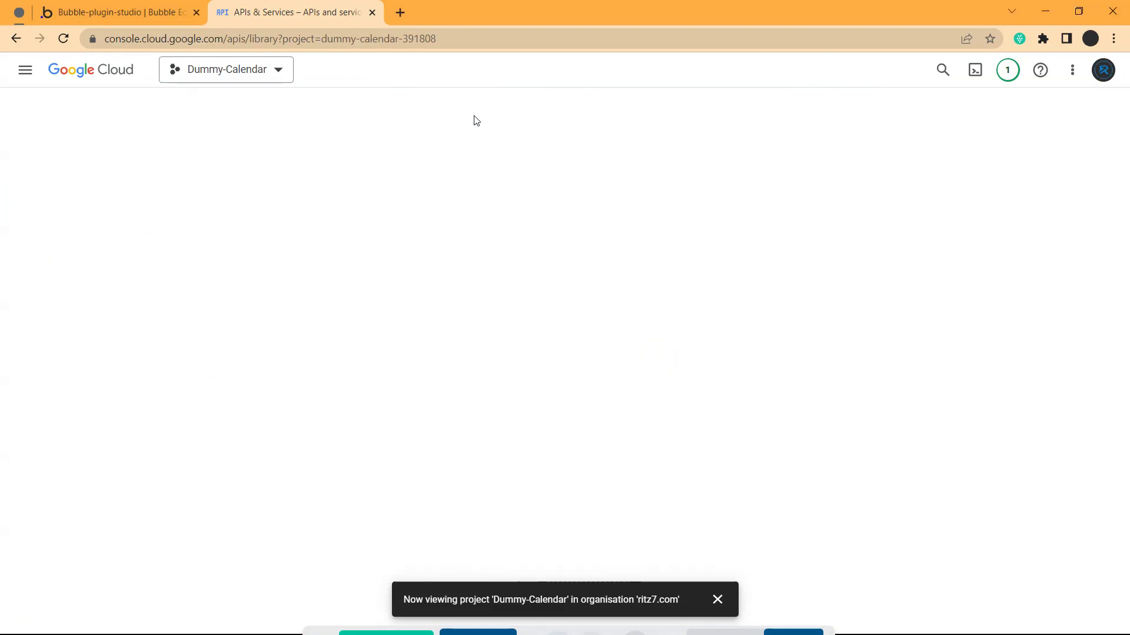
pyautogui.click(717, 599)
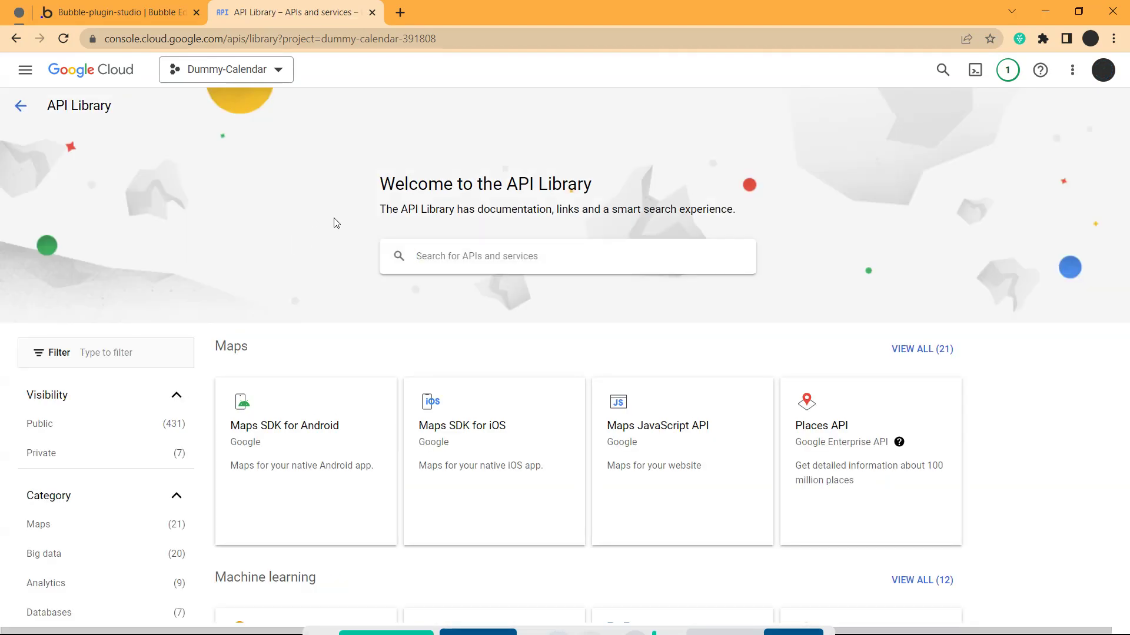
pyautogui.scroll(-3, 336, 223)
pyautogui.scroll(3, 336, 223)
# Search the library for 'google calendar api' and open the Google Calendar API result
pyautogui.click(482, 254)
pyautogui.write('Goog')
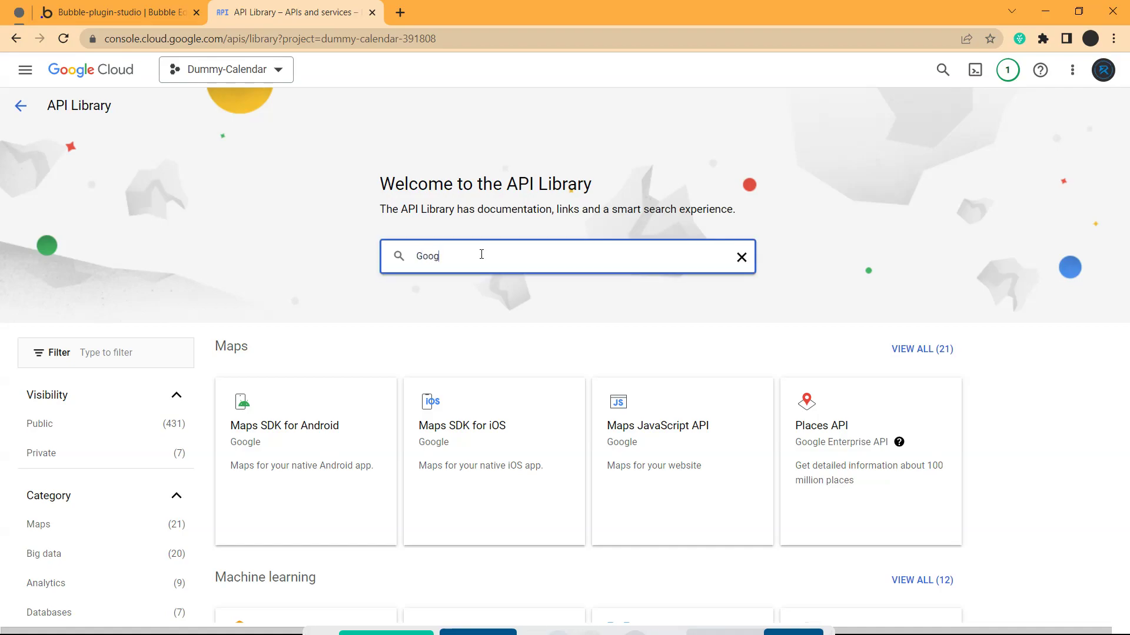
pyautogui.write('le Calendar')
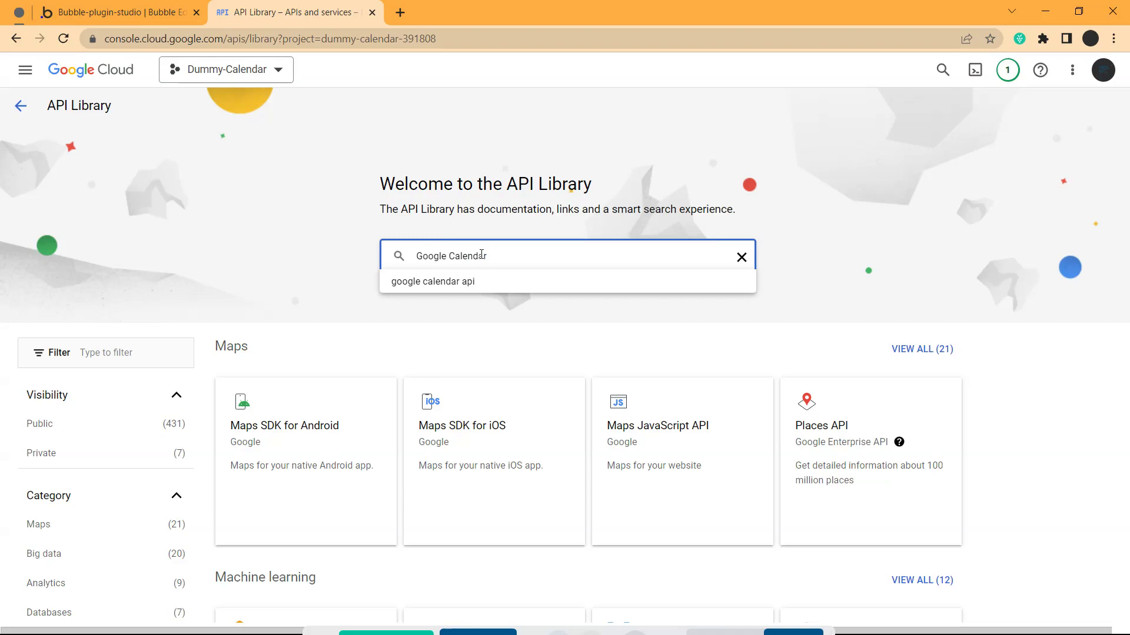
pyautogui.click(474, 283)
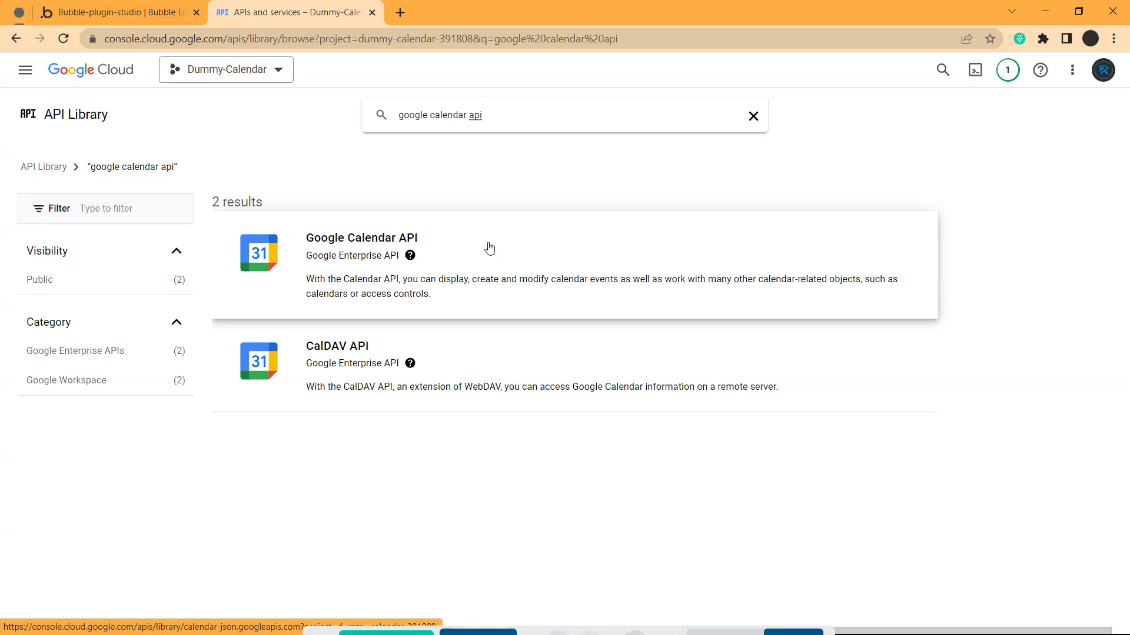
pyautogui.click(490, 248)
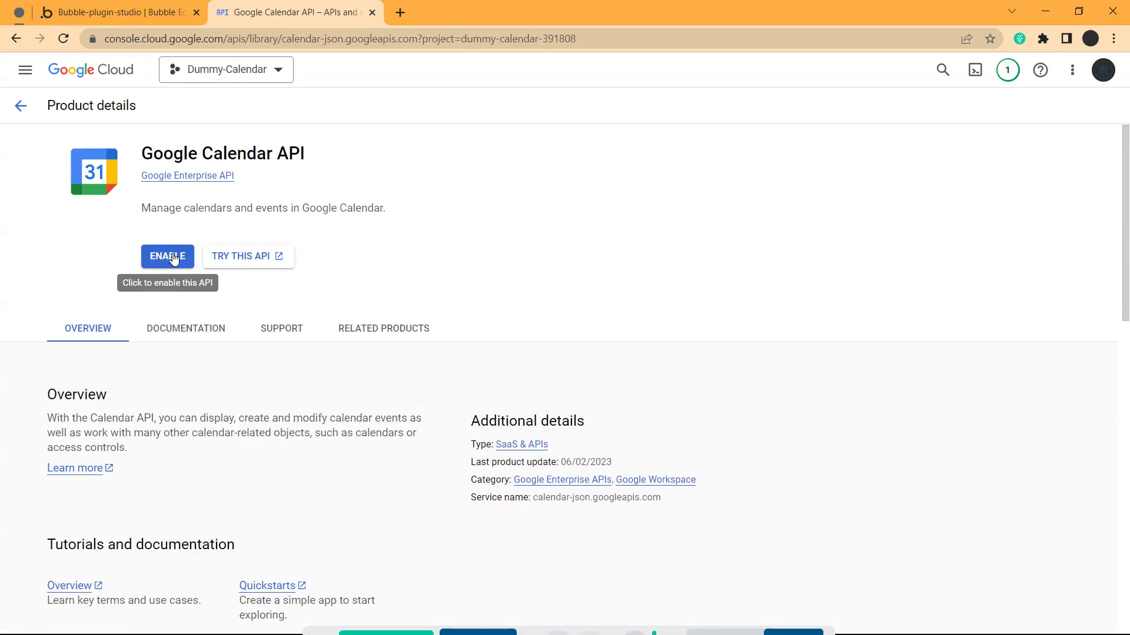
# Enable the Google Calendar API and start the Create credentials wizard
pyautogui.click(174, 258)
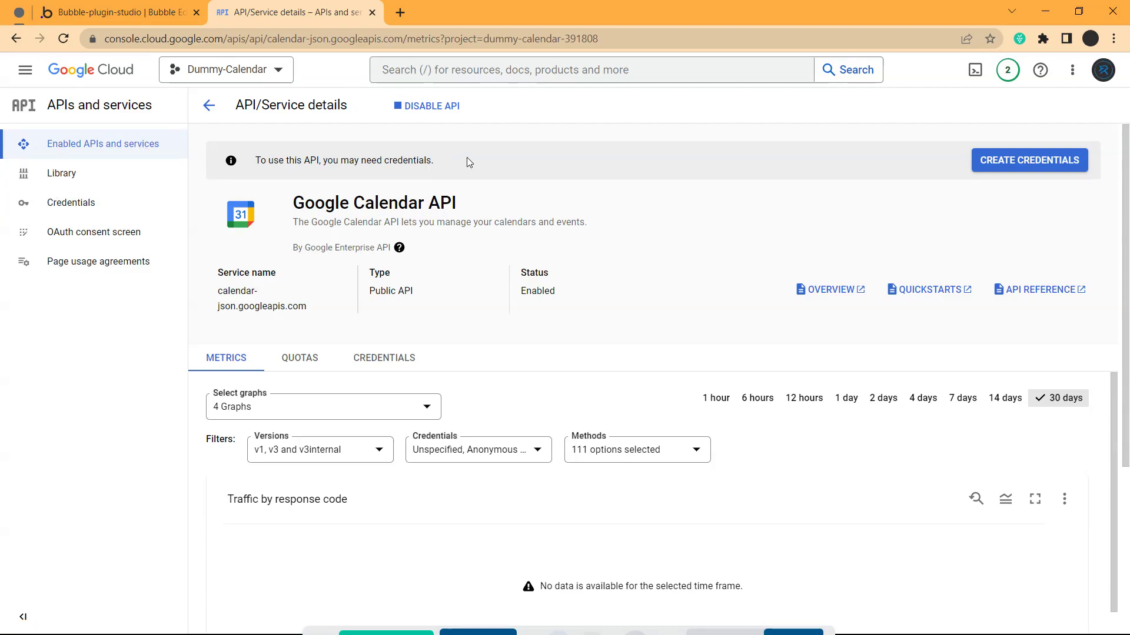
pyautogui.click(1012, 165)
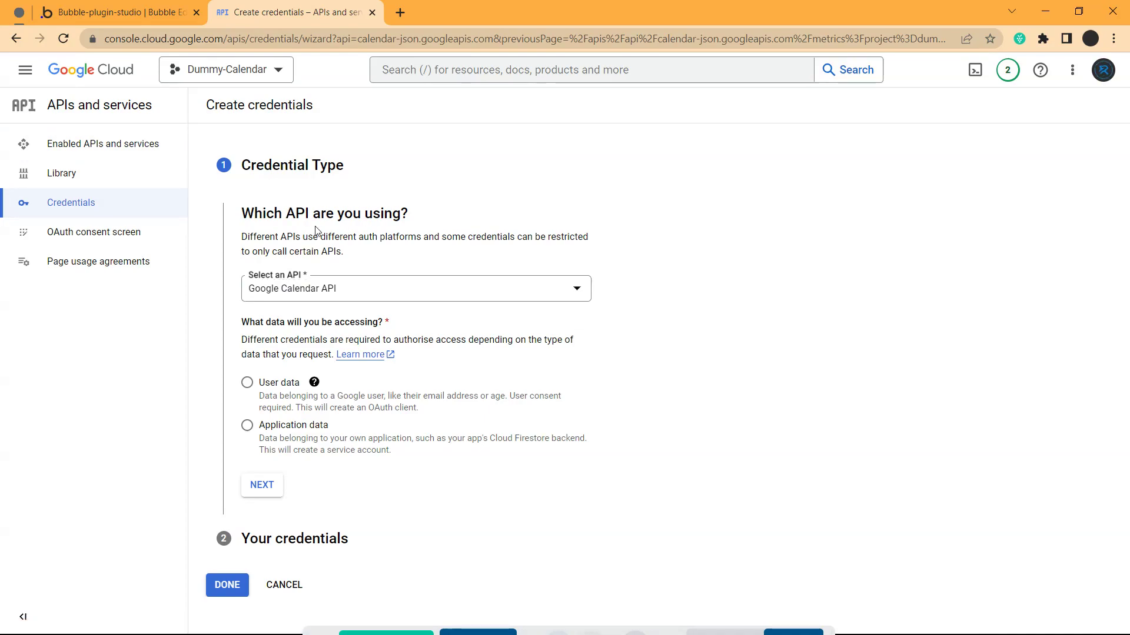
# Keep Google Calendar API as the API, choose User data, and continue
pyautogui.click(310, 297)
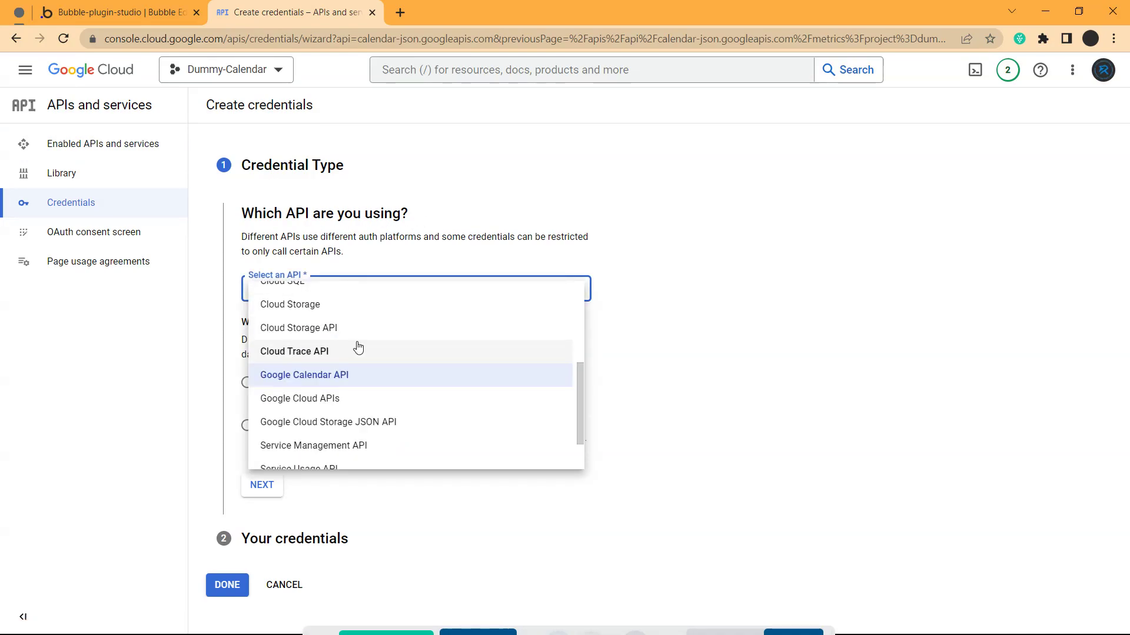
pyautogui.click(312, 300)
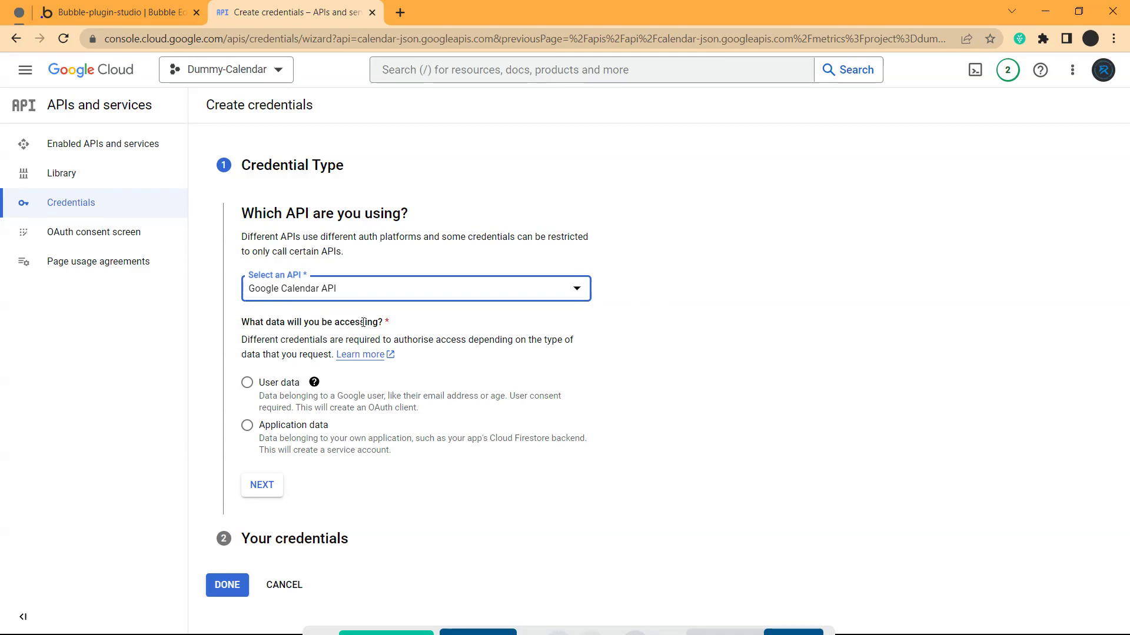
pyautogui.click(260, 381)
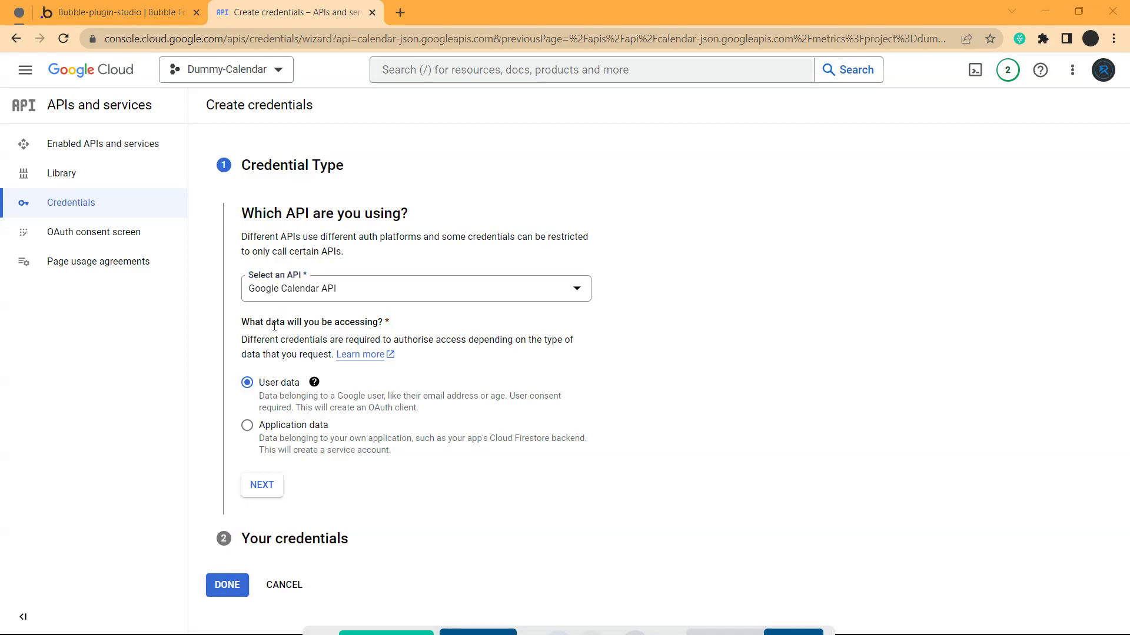
pyautogui.click(266, 489)
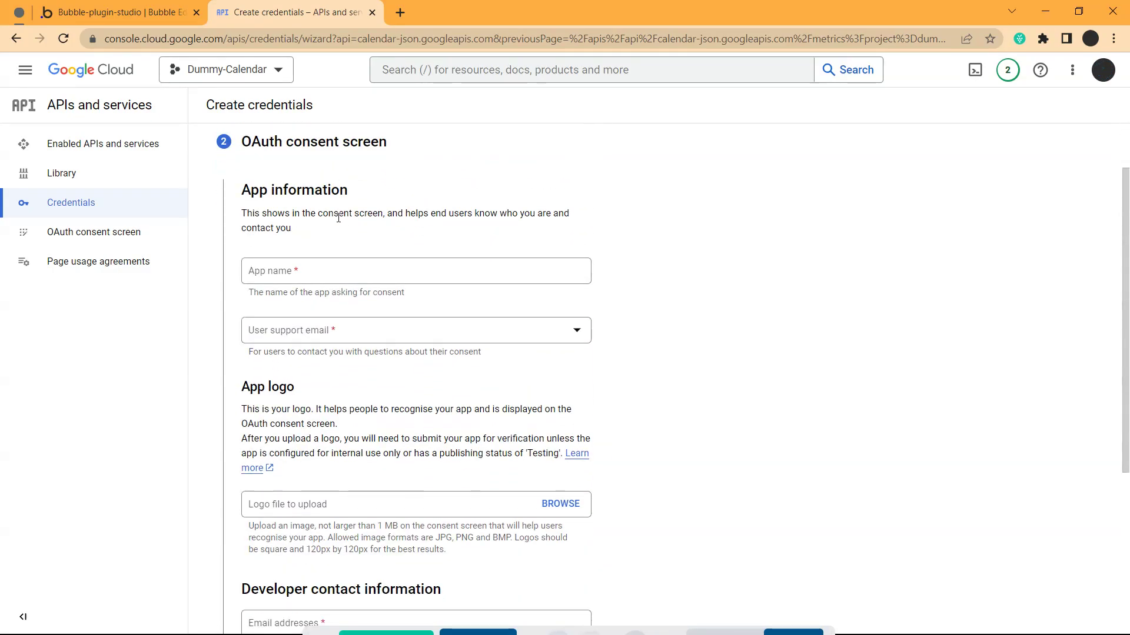
# Enter app name dummy-cal and choose the account's address as support email
pyautogui.click(290, 275)
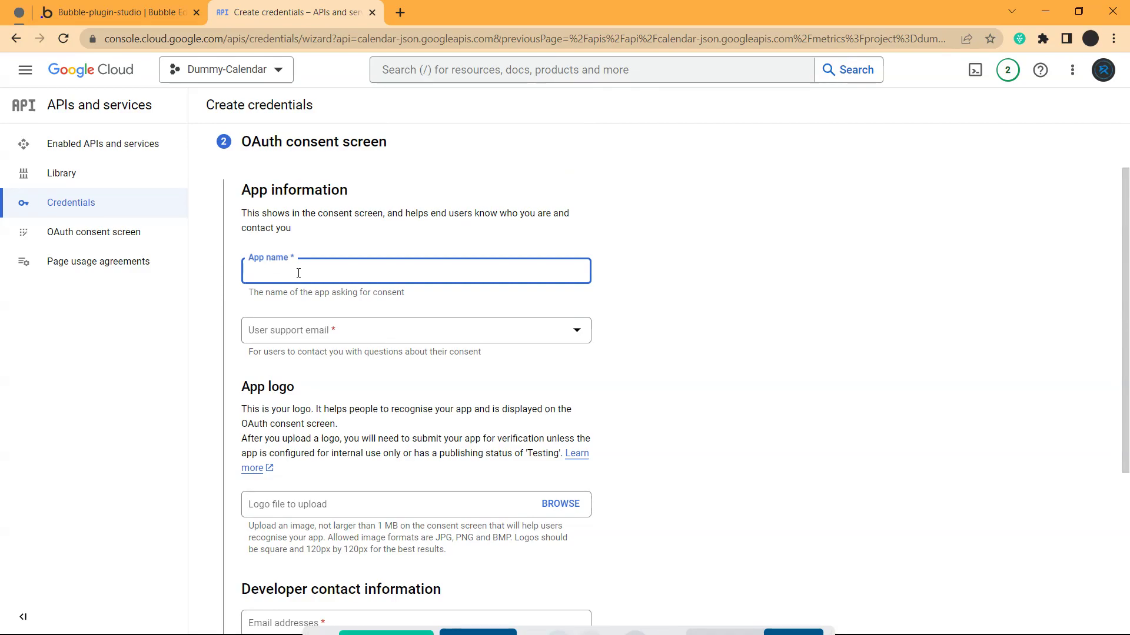
pyautogui.write('d')
pyautogui.write('umm')
pyautogui.write('y0c')
pyautogui.click(586, 238)
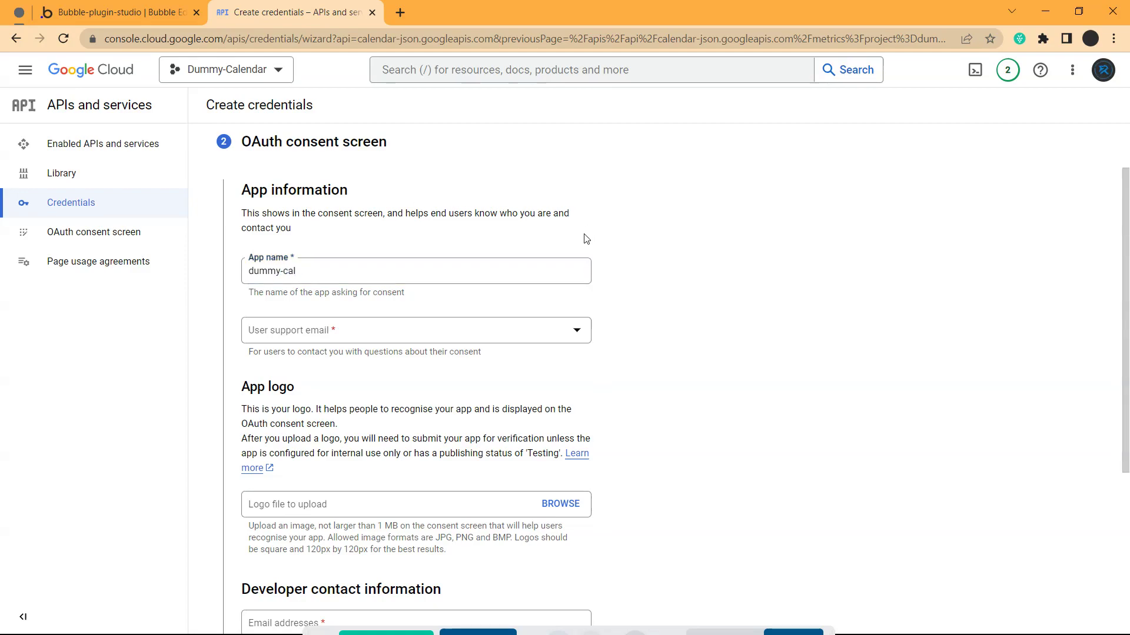
pyautogui.click(321, 341)
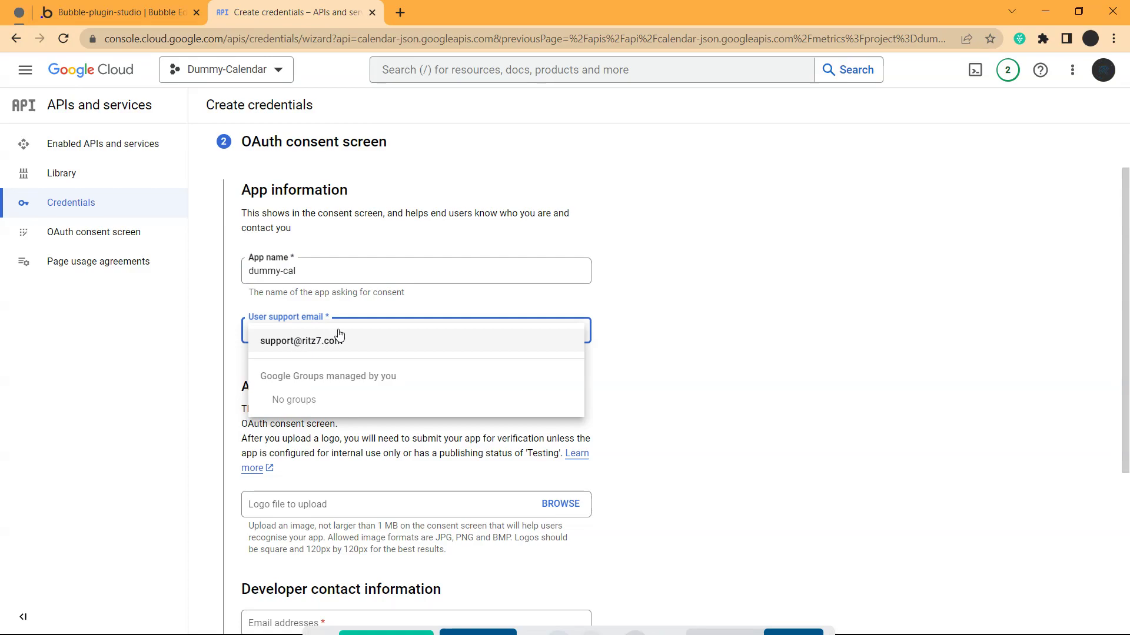
pyautogui.click(315, 343)
pyautogui.scroll(-3, 323, 247)
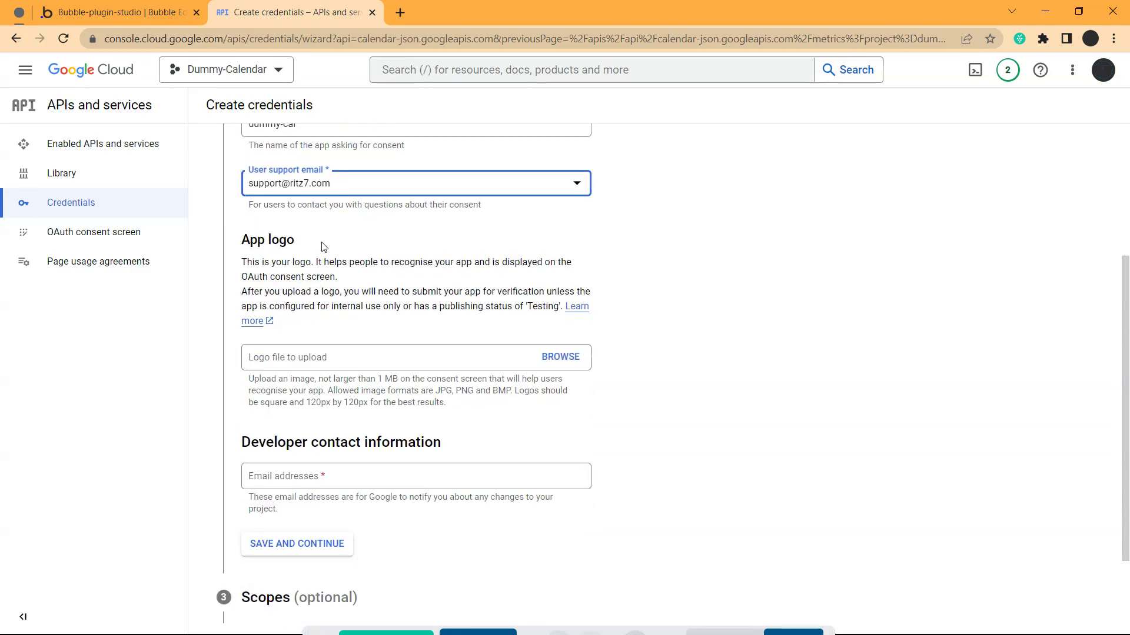
pyautogui.scroll(-1, 356, 259)
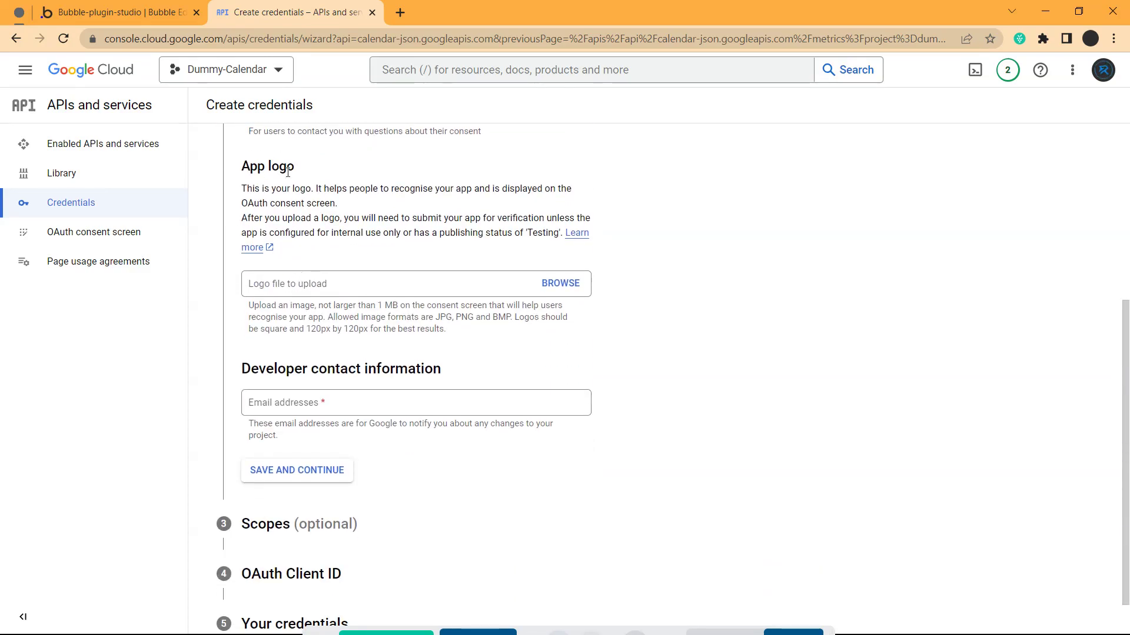
pyautogui.scroll(-1, 293, 282)
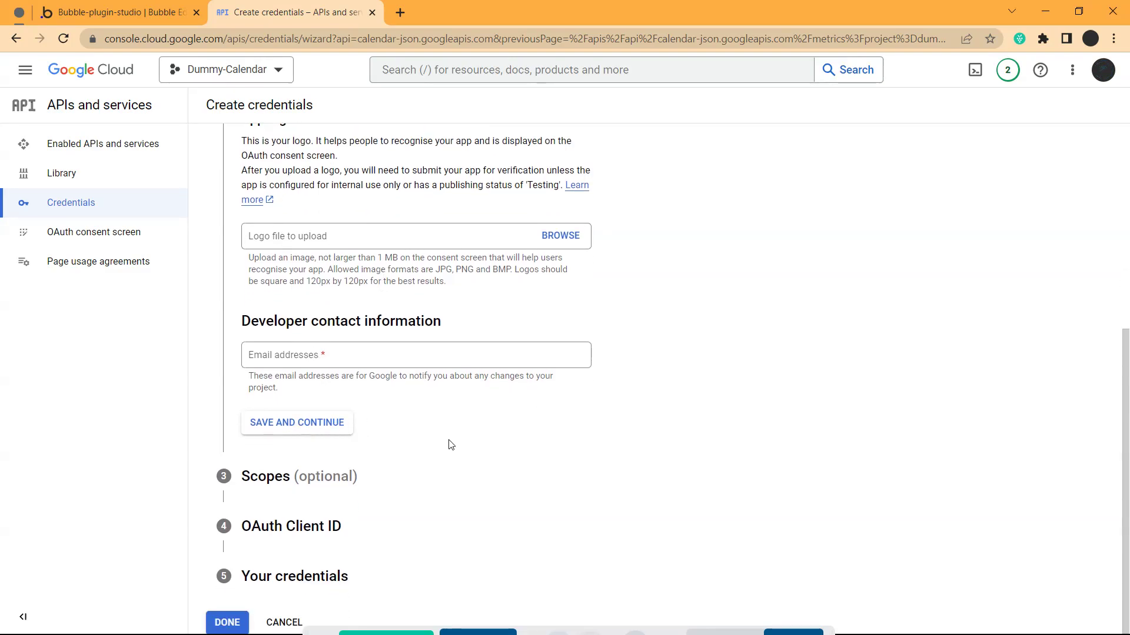
pyautogui.click(326, 422)
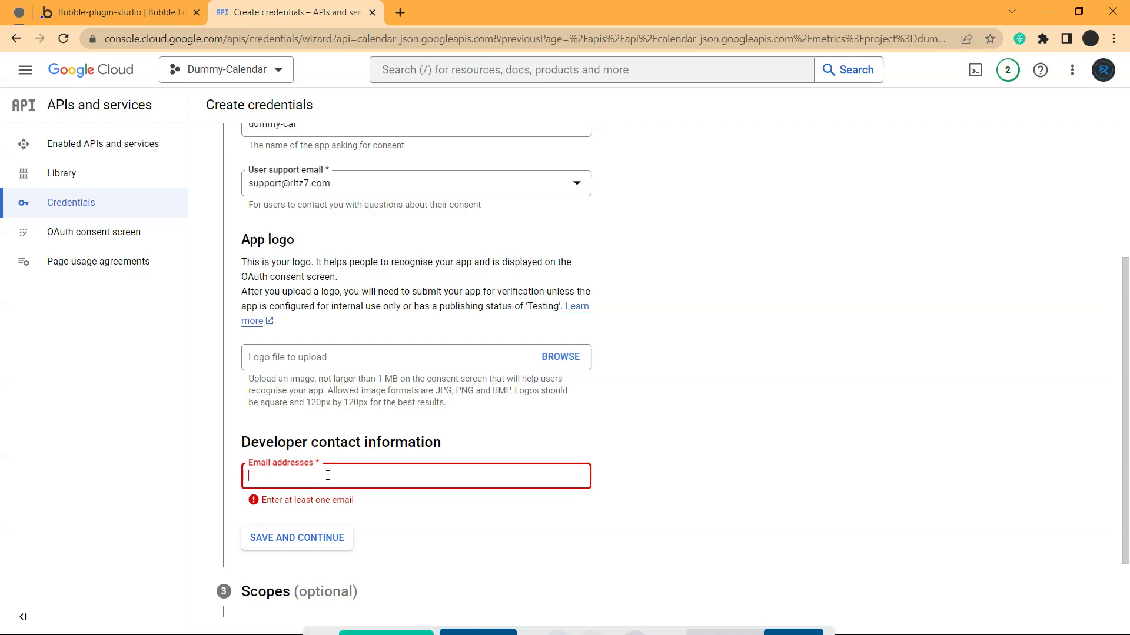
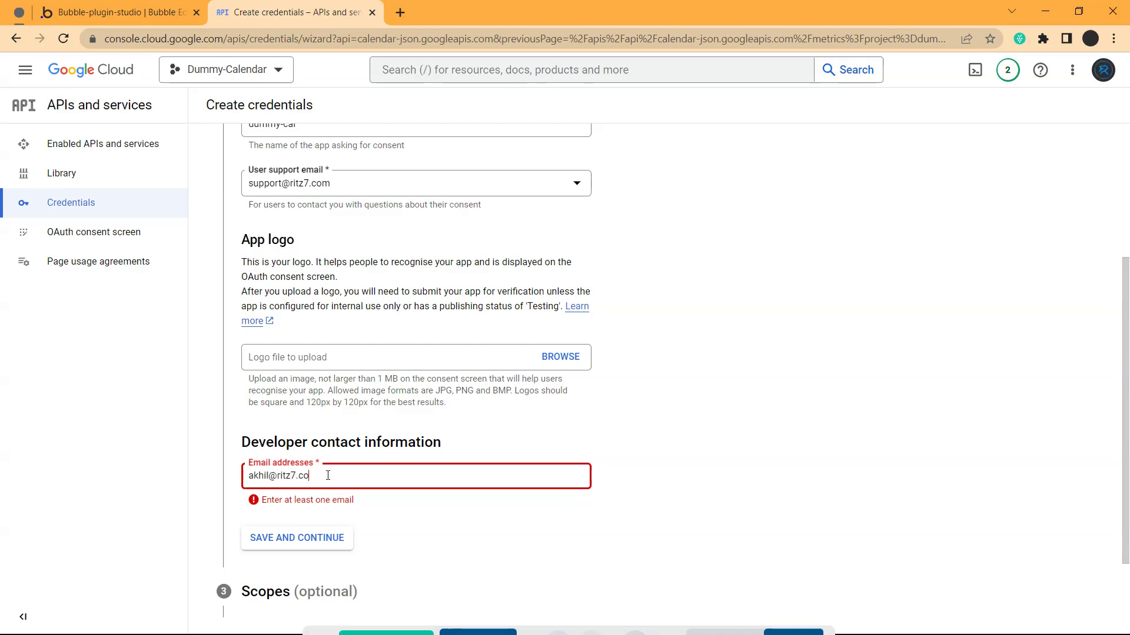
pyautogui.click(608, 546)
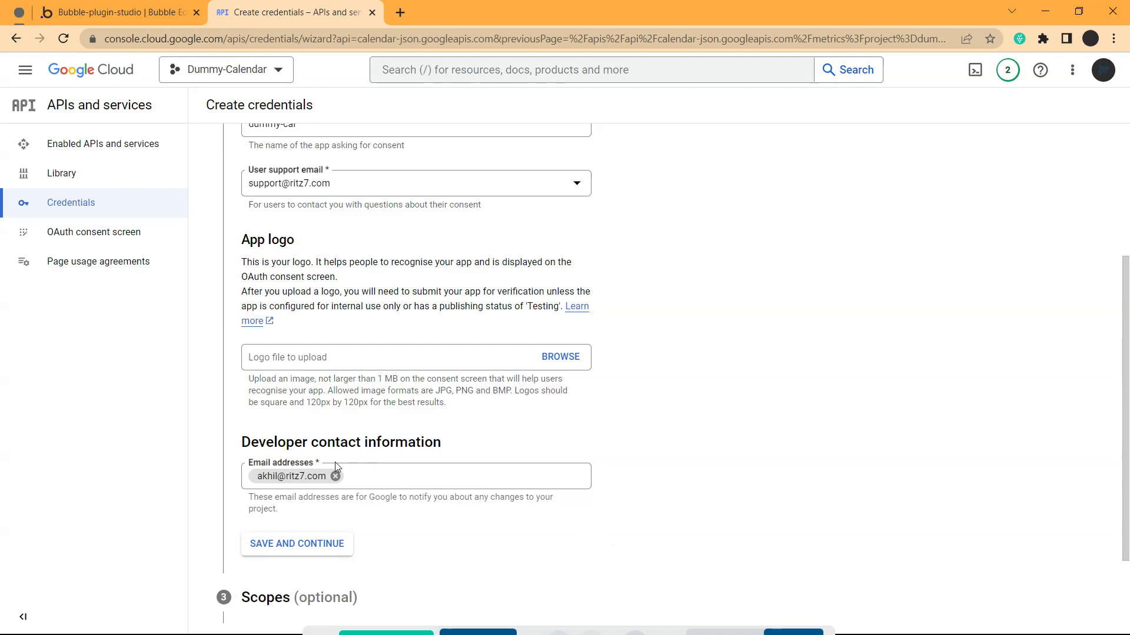
pyautogui.scroll(-2, 318, 454)
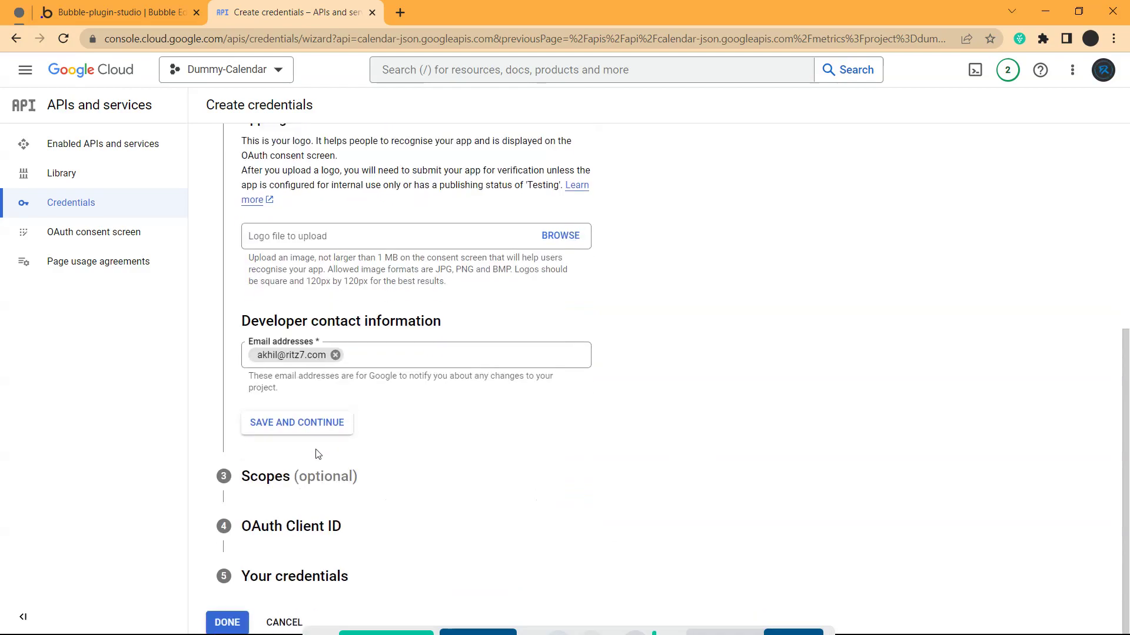
pyautogui.click(289, 422)
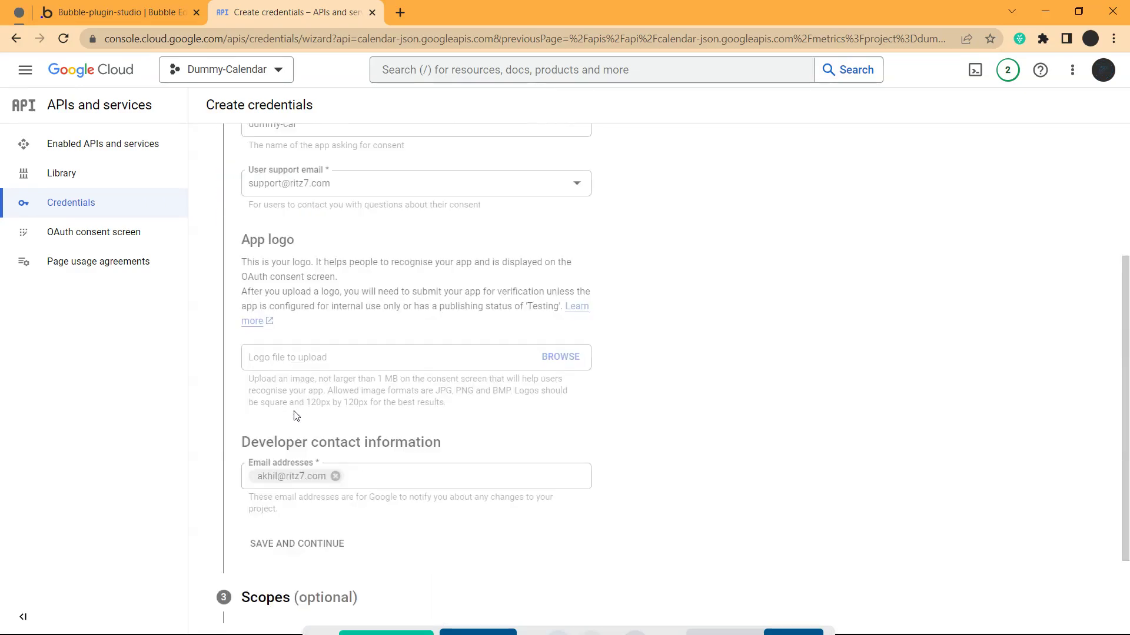
# Open the scopes selection panel and page forward to the Calendar scopes
pyautogui.scroll(-3, 290, 278)
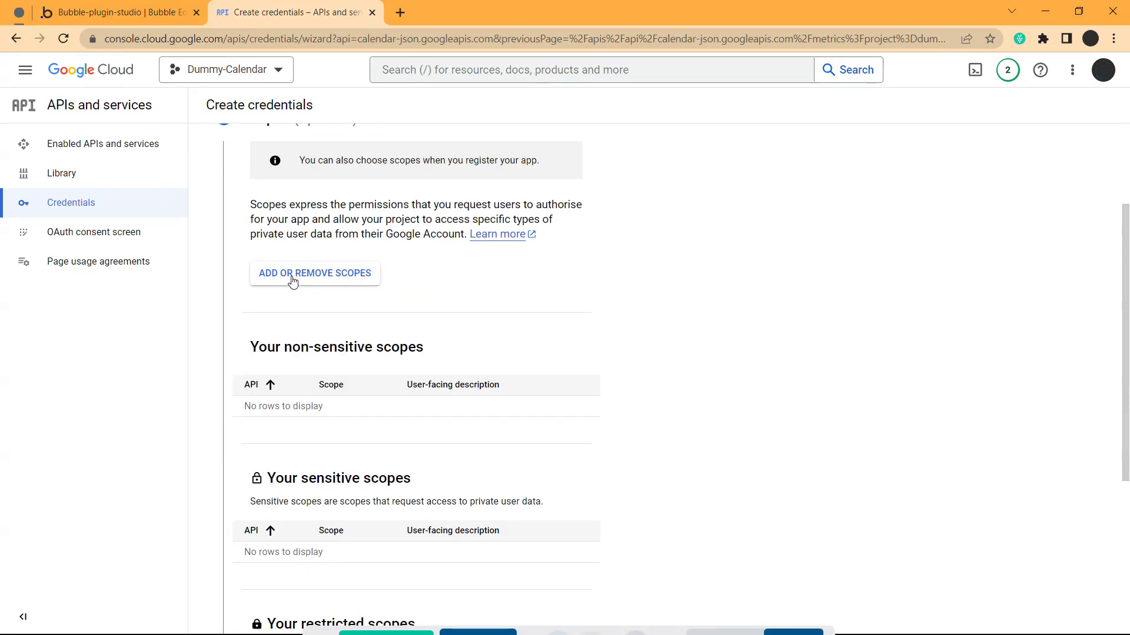
pyautogui.scroll(3, 277, 259)
pyautogui.scroll(-3, 272, 280)
pyautogui.scroll(-5, 381, 253)
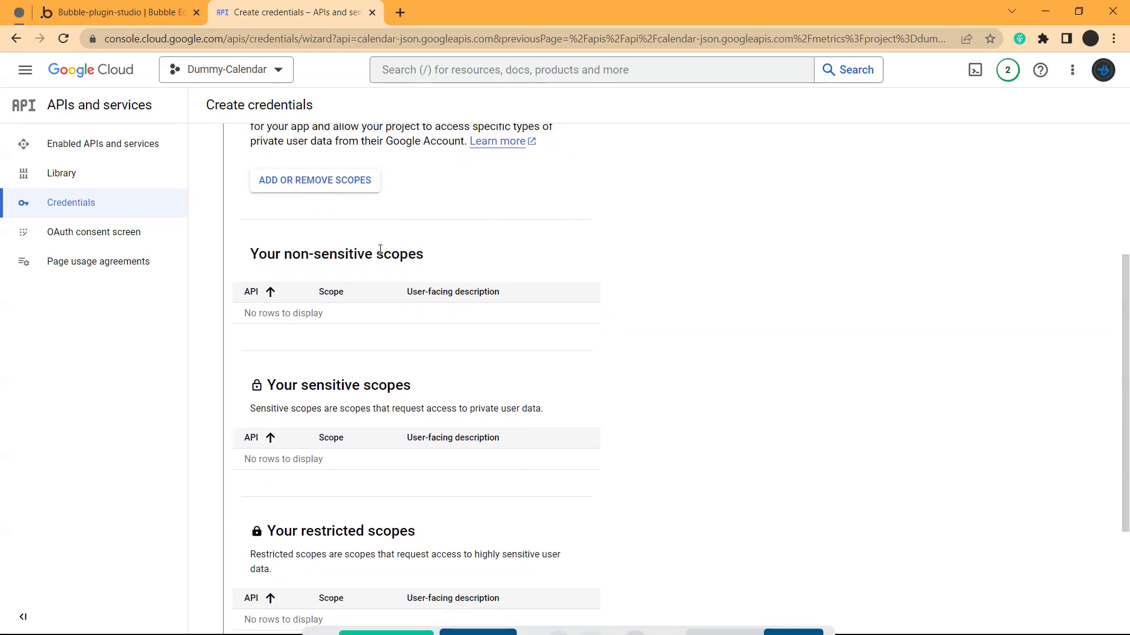
pyautogui.scroll(5, 381, 255)
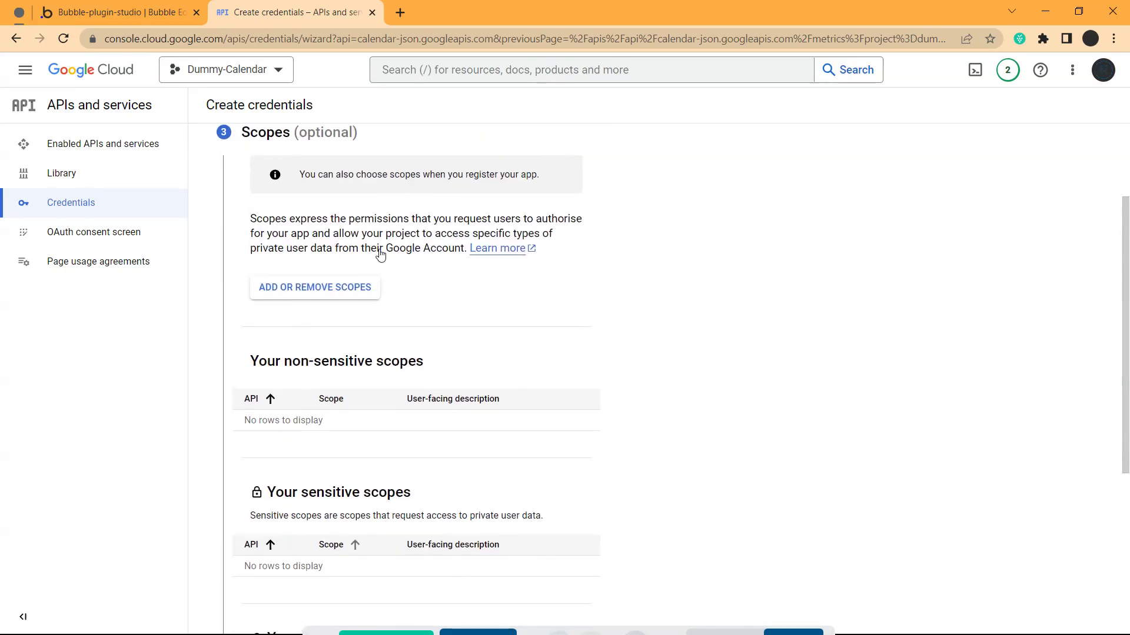
pyautogui.click(318, 289)
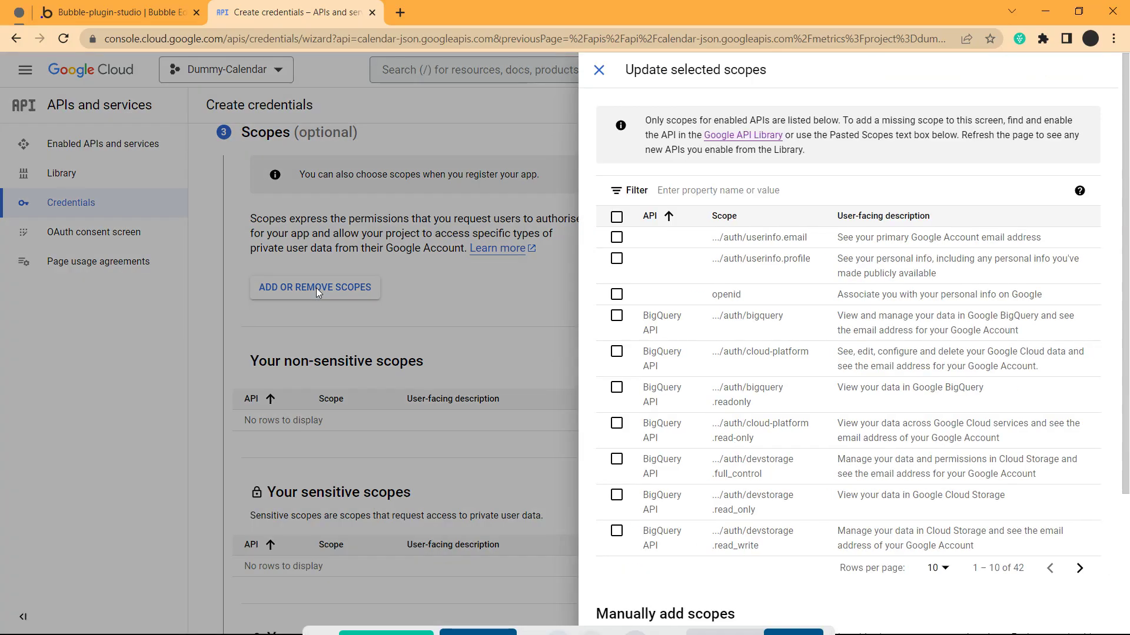
pyautogui.scroll(-4, 695, 282)
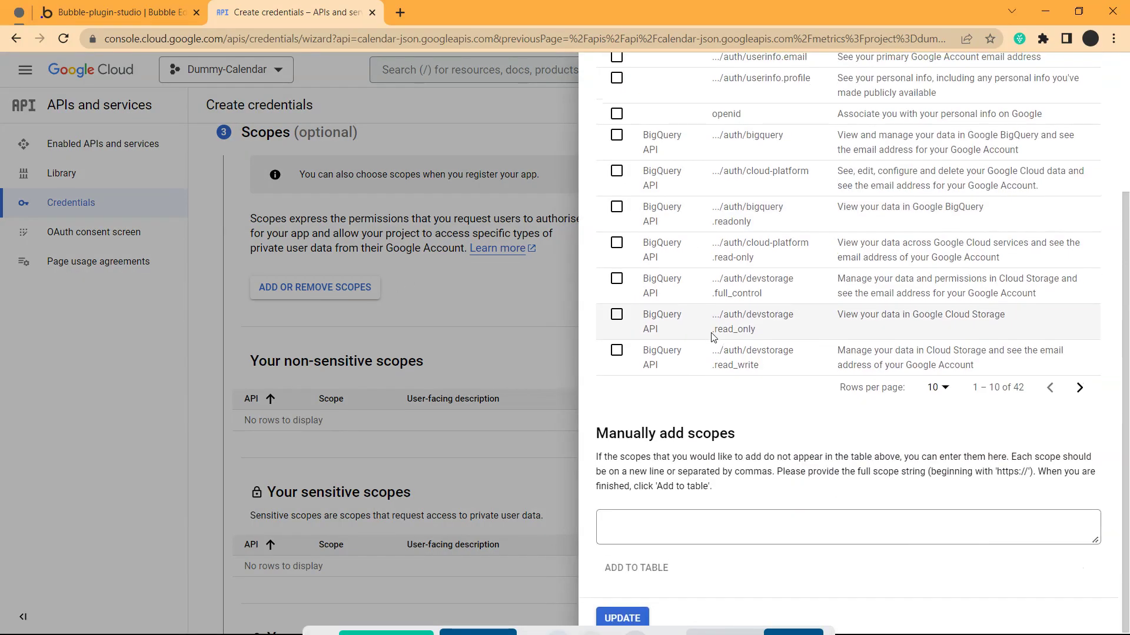
pyautogui.scroll(4, 720, 327)
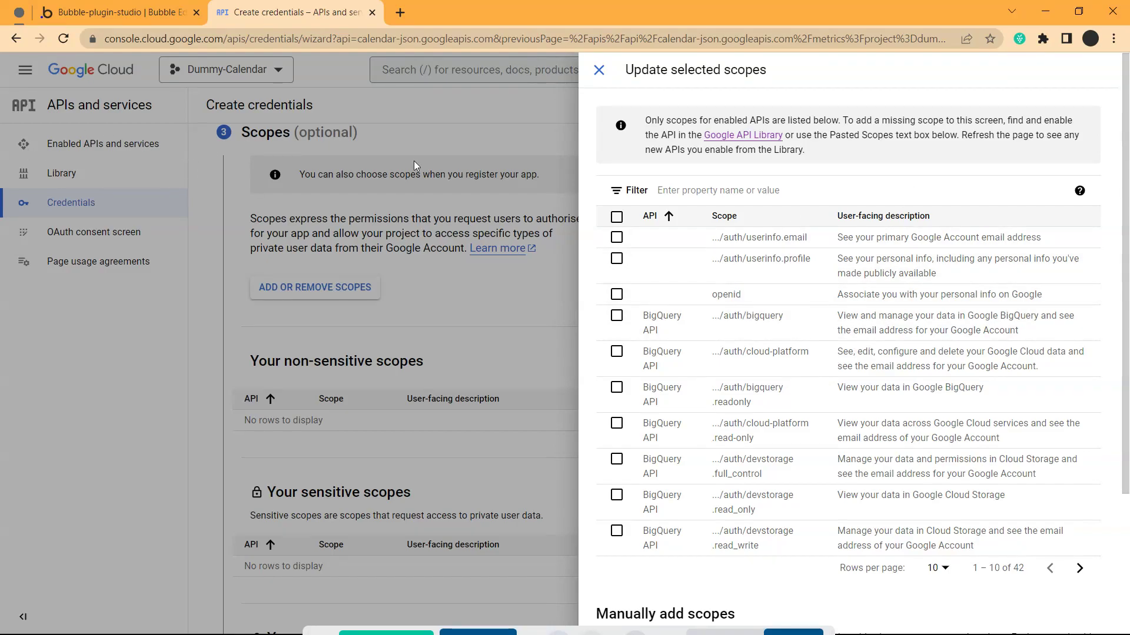
pyautogui.scroll(-3, 747, 213)
pyautogui.scroll(3, 748, 213)
pyautogui.click(1079, 569)
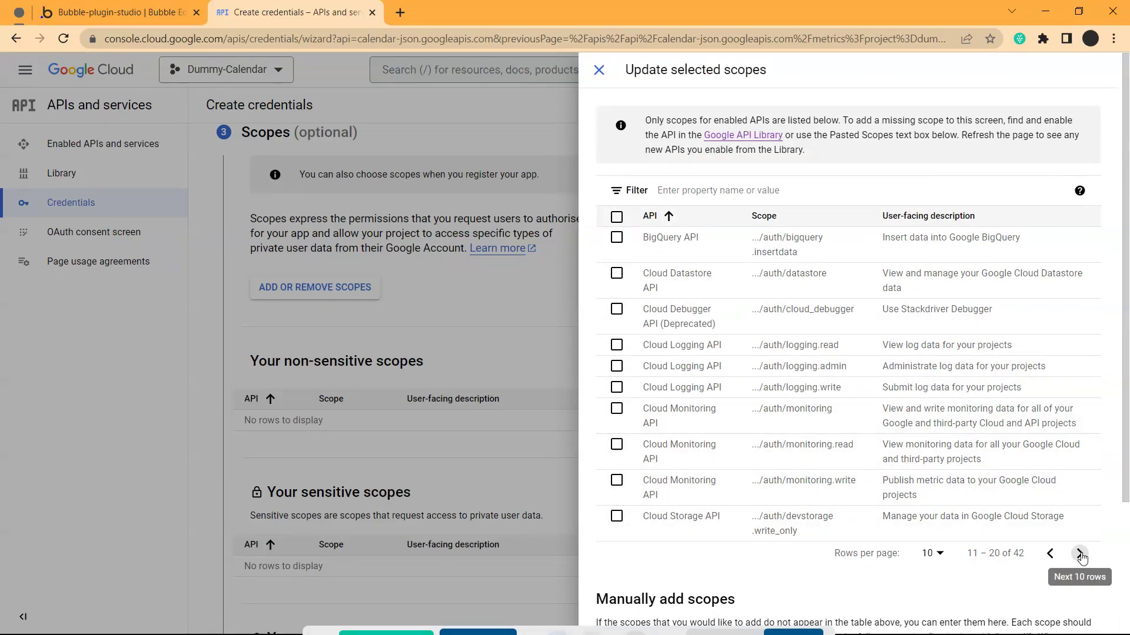
pyautogui.click(1080, 556)
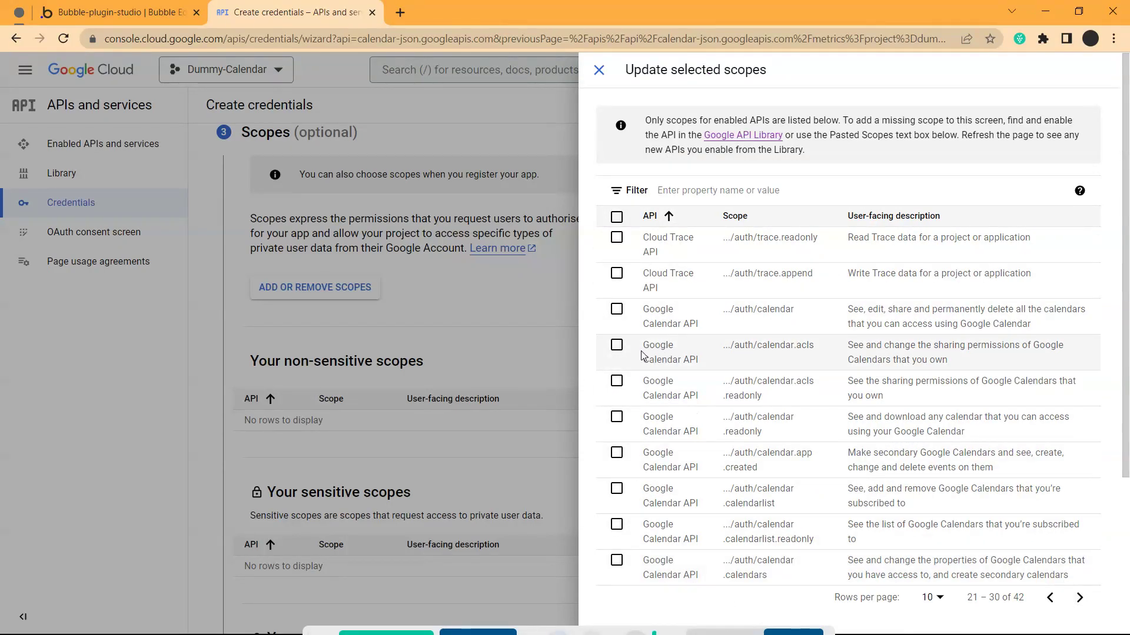
# Tick calendar, acls, acls.readonly, app.created, calendarlist(.readonly), calendars(.readonly) and events scopes
pyautogui.click(616, 310)
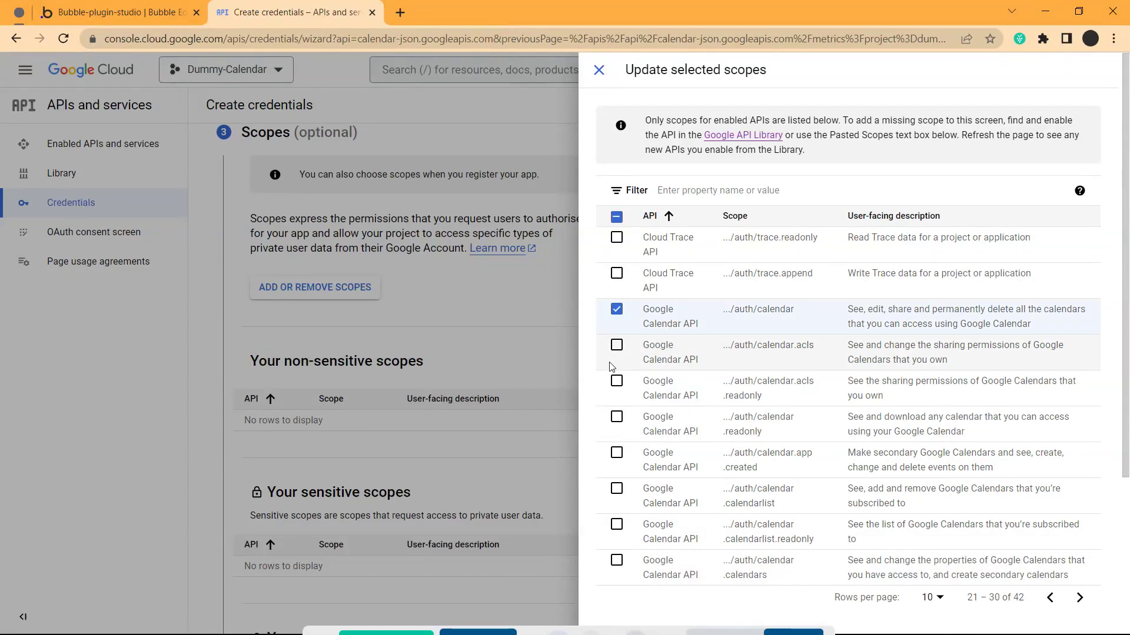
pyautogui.click(617, 347)
pyautogui.click(616, 383)
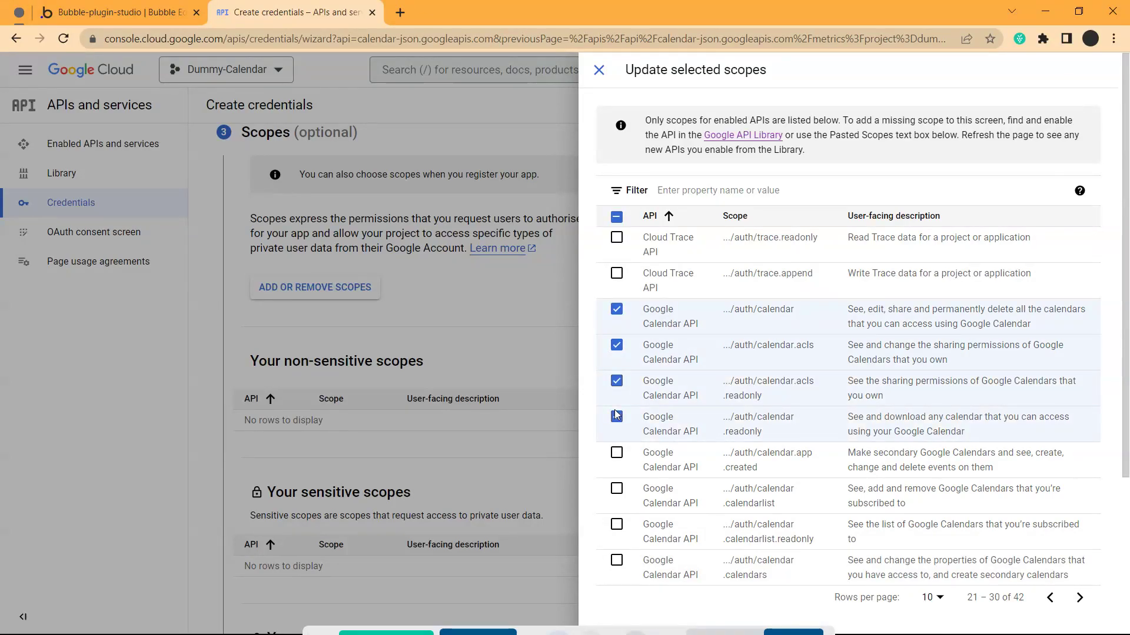
pyautogui.click(616, 453)
pyautogui.click(617, 490)
pyautogui.click(616, 526)
pyautogui.click(616, 561)
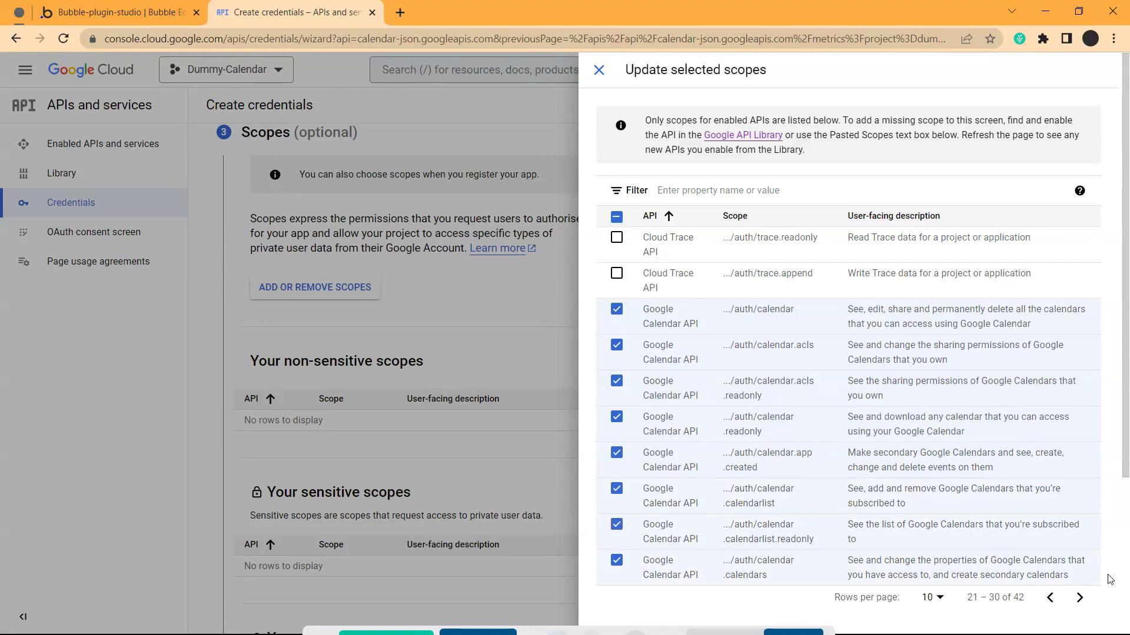
pyautogui.click(1079, 599)
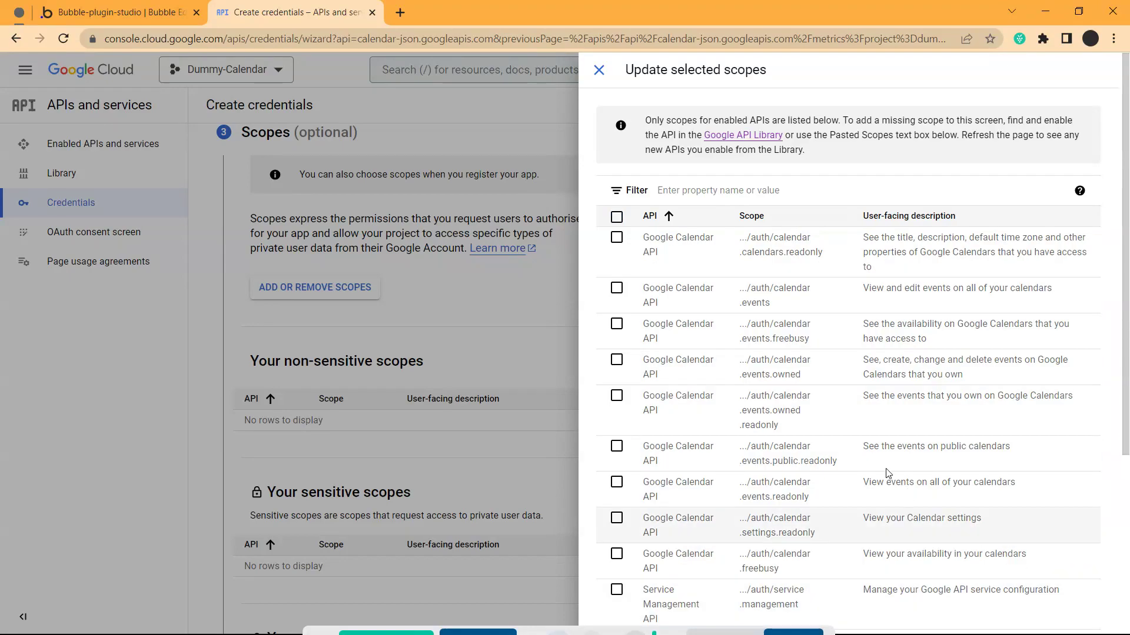
pyautogui.click(616, 237)
pyautogui.click(617, 288)
# Select all remaining scopes on the page except Service Management, then apply with UPDATE
pyautogui.scroll(-2, 617, 290)
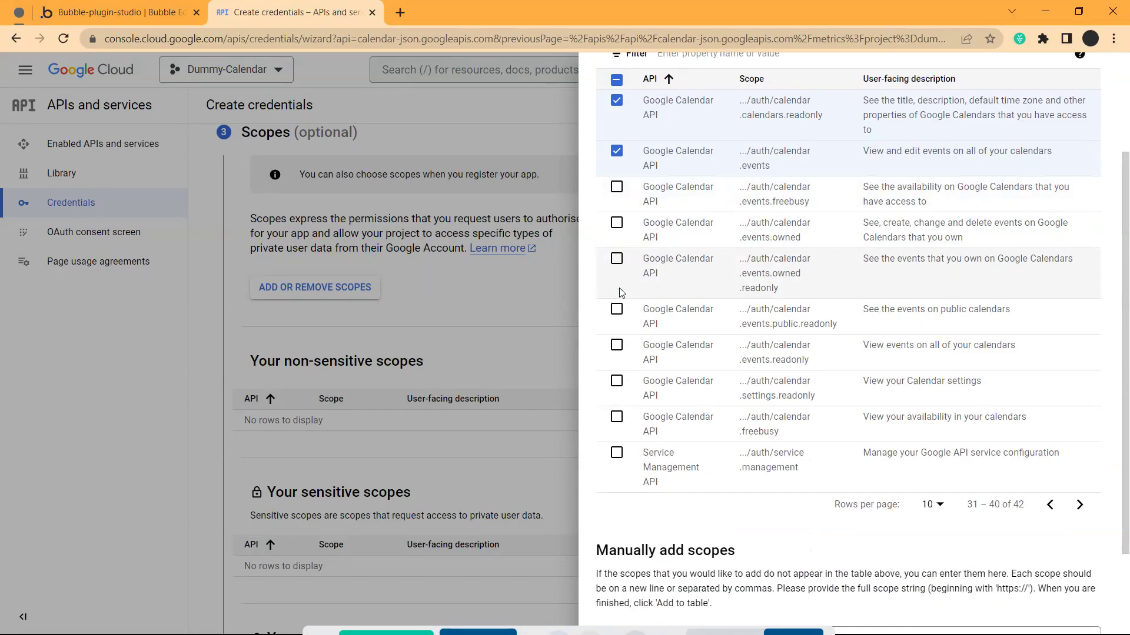
pyautogui.scroll(1, 620, 292)
pyautogui.click(617, 144)
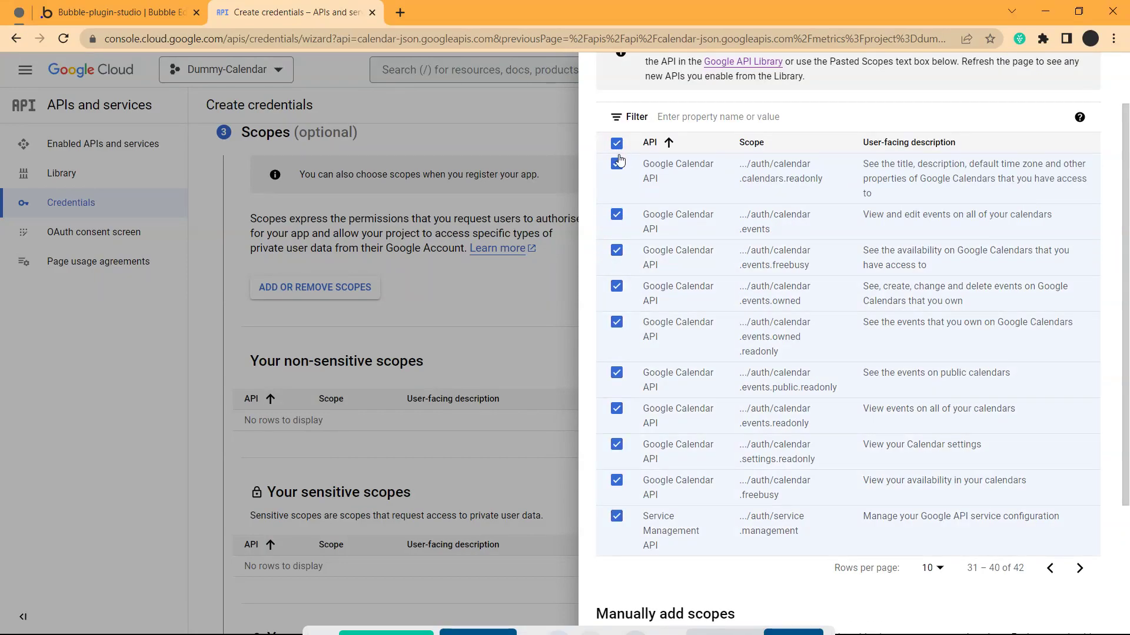
pyautogui.click(616, 517)
pyautogui.click(1079, 568)
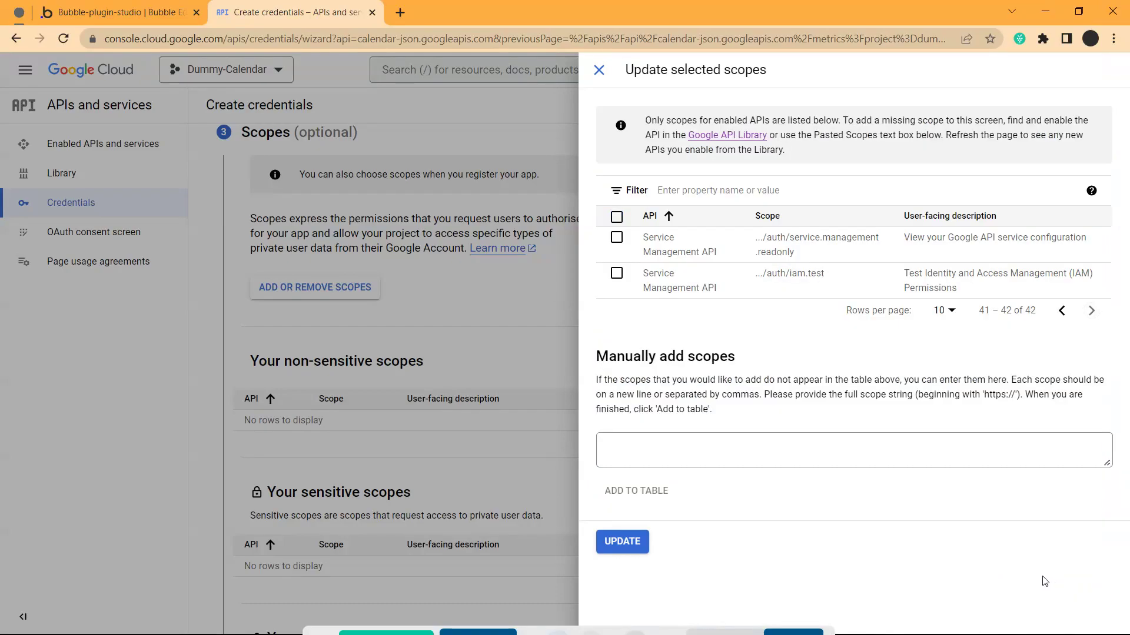
pyautogui.click(1061, 310)
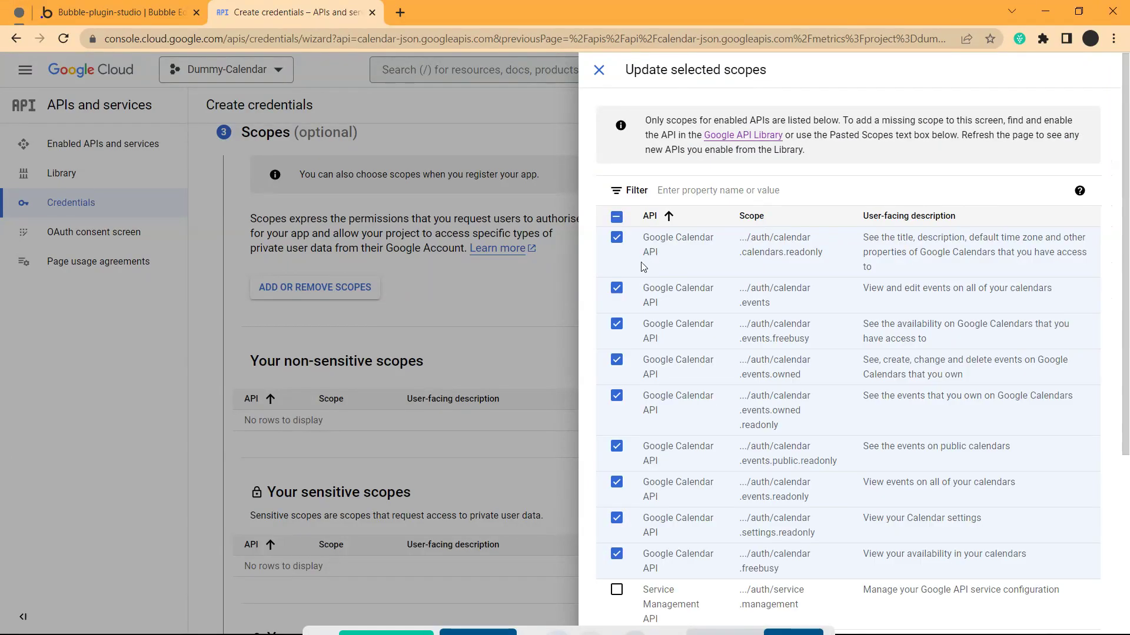
pyautogui.scroll(-3, 671, 400)
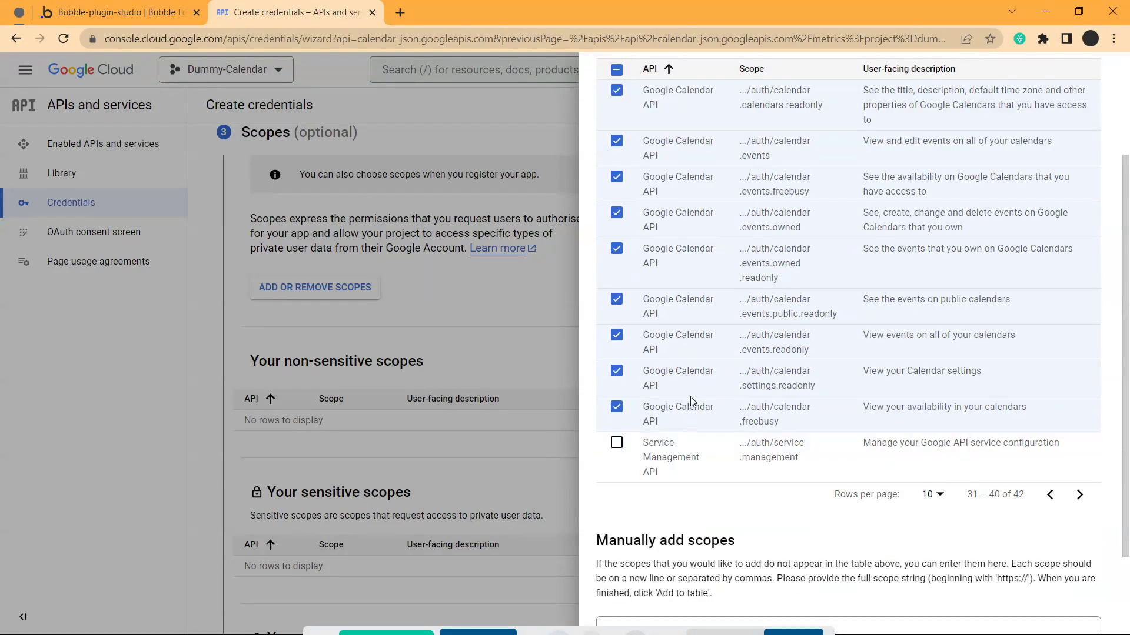
pyautogui.scroll(-2, 692, 402)
pyautogui.click(621, 615)
# Review the sensitive and restricted scope tables, then save the Scopes step
pyautogui.scroll(-4, 277, 357)
pyautogui.scroll(-5, 276, 356)
pyautogui.scroll(5, 273, 330)
pyautogui.scroll(-10, 282, 348)
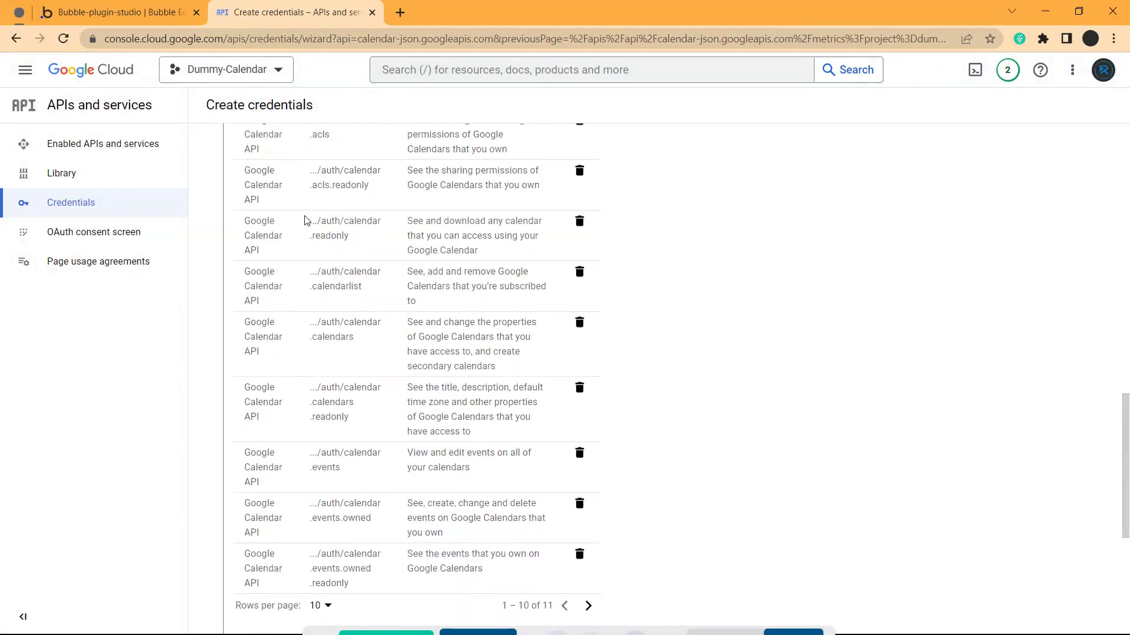
pyautogui.scroll(-6, 309, 248)
pyautogui.scroll(11, 293, 345)
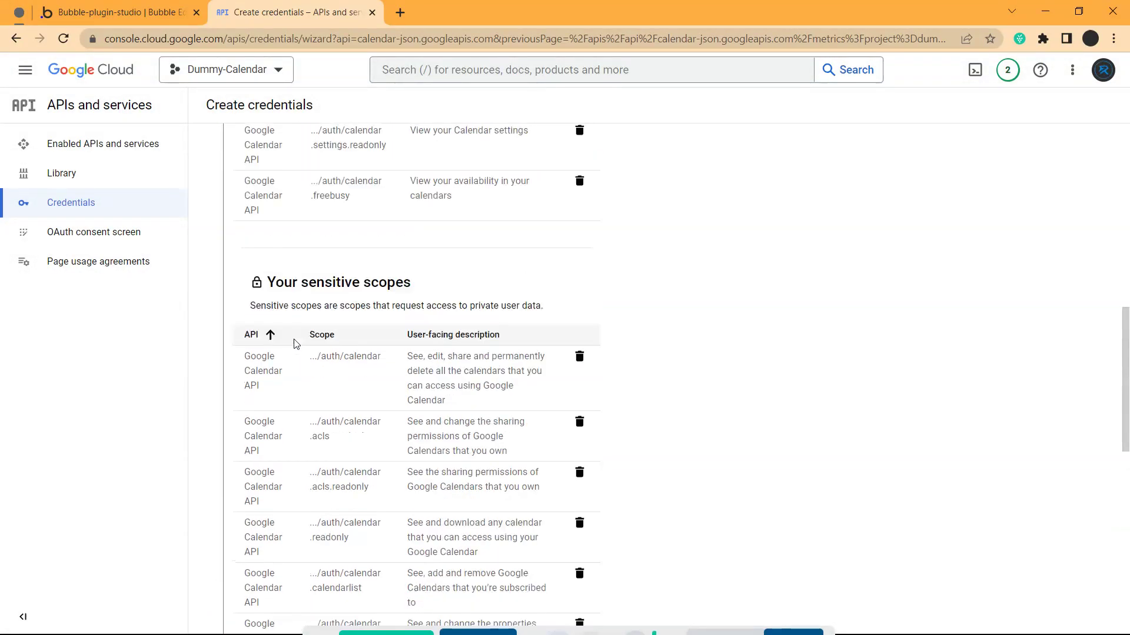
pyautogui.scroll(12, 296, 344)
pyautogui.scroll(-20, 297, 350)
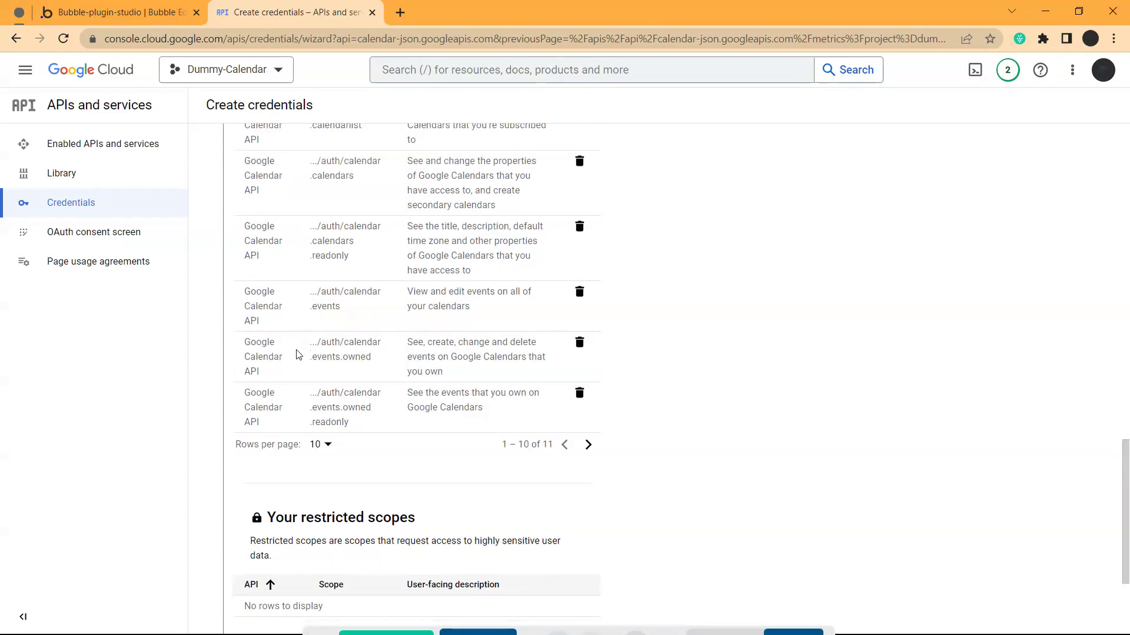
pyautogui.scroll(-3, 296, 354)
pyautogui.click(297, 473)
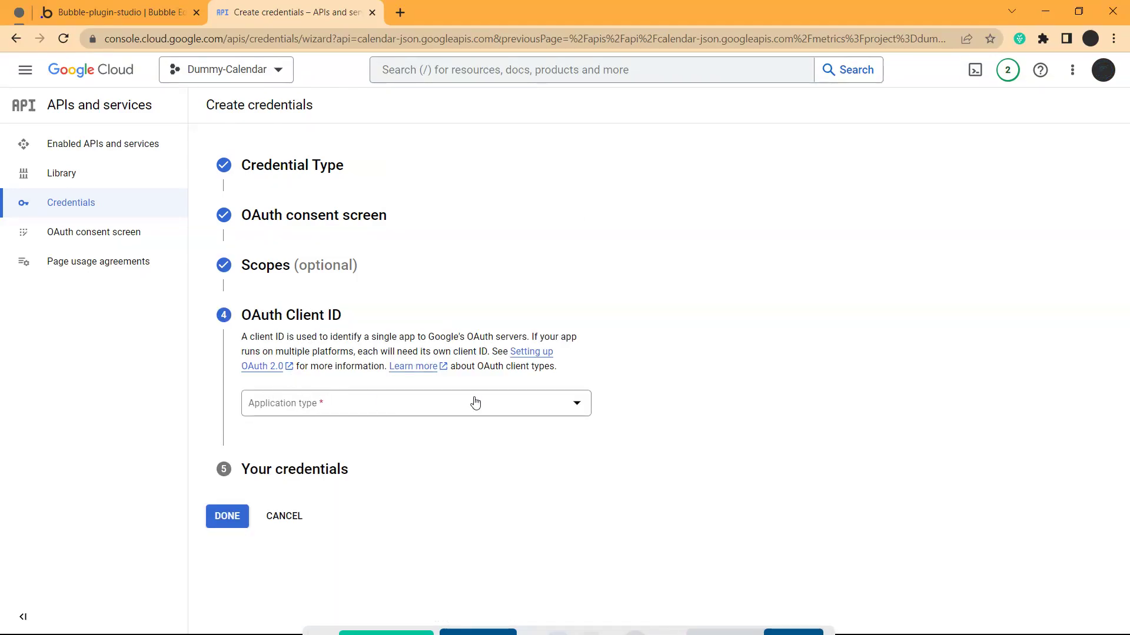
# Set the application type to Web application, keeping the name Web client 1
pyautogui.click(524, 403)
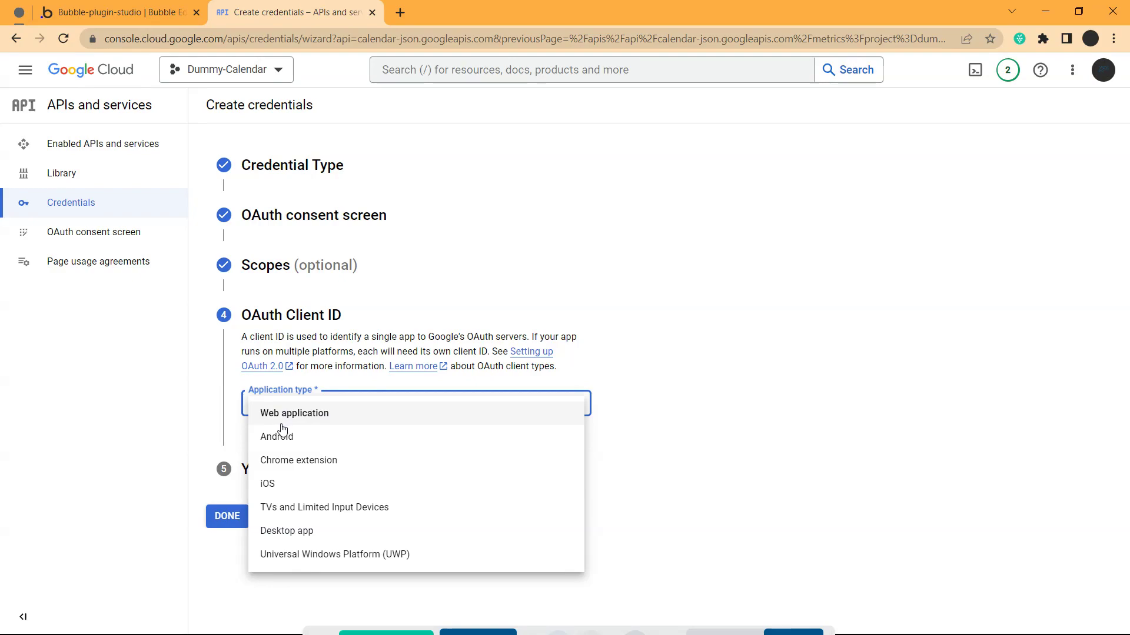
pyautogui.click(300, 419)
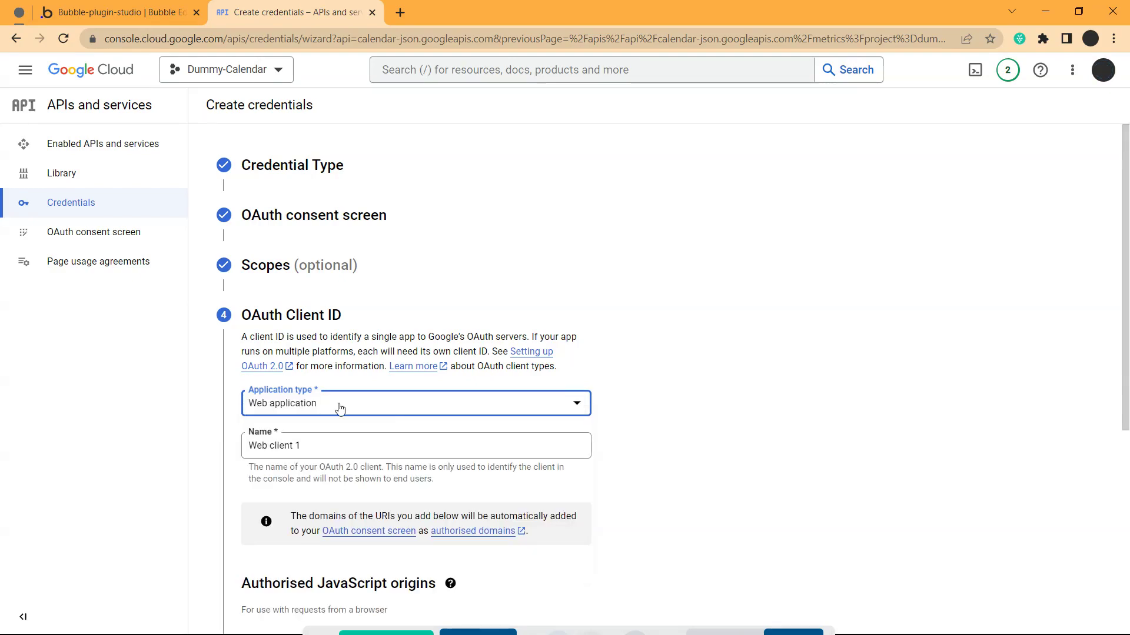
pyautogui.scroll(-4, 339, 407)
pyautogui.click(290, 219)
pyautogui.scroll(1, 268, 265)
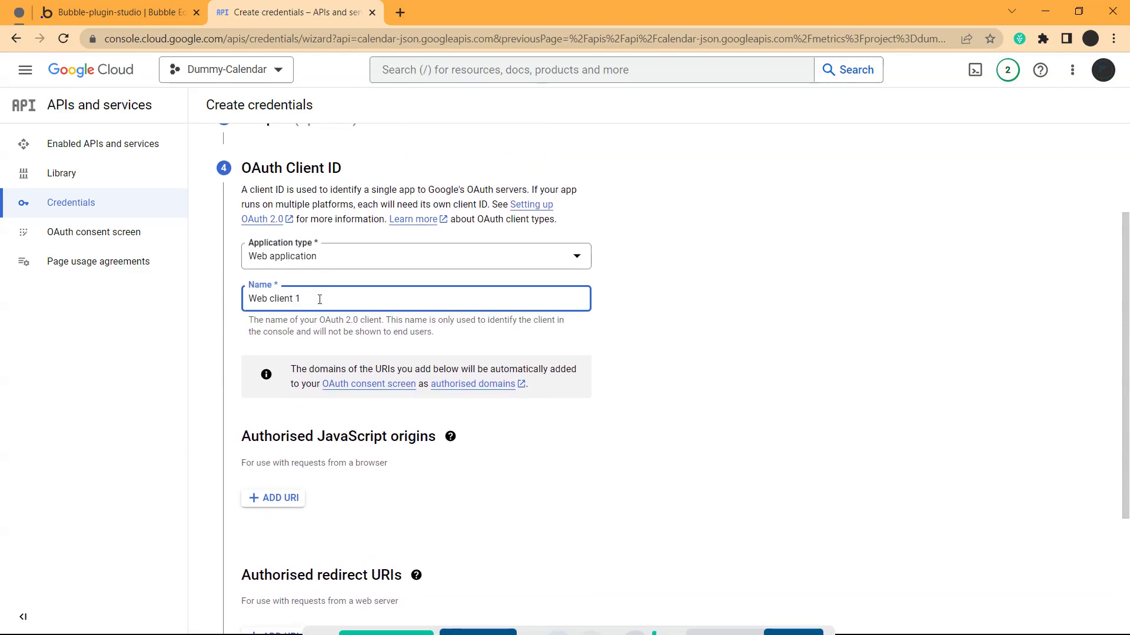
pyautogui.scroll(-1, 319, 298)
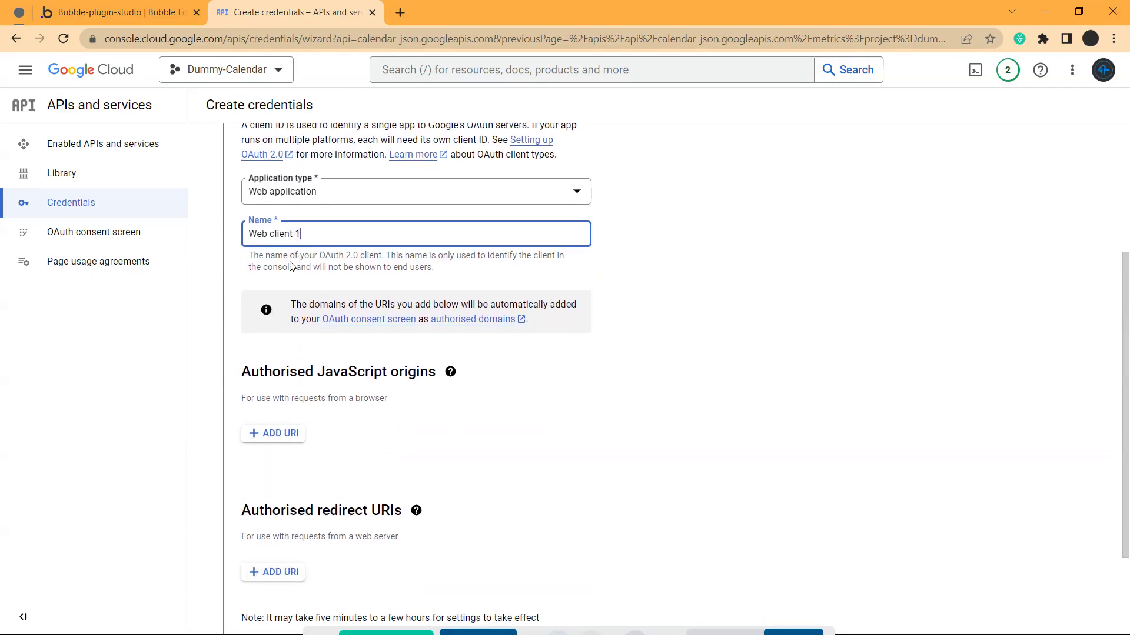
pyautogui.tripleClick(320, 221)
pyautogui.click(609, 340)
pyautogui.scroll(-2, 384, 344)
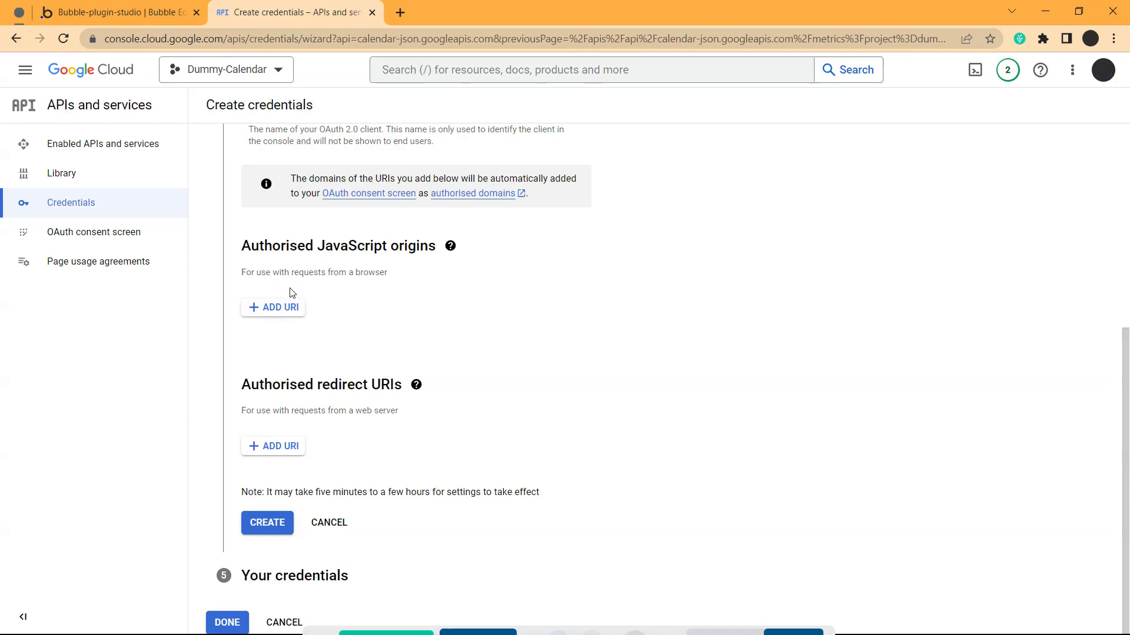
pyautogui.scroll(4, 326, 311)
pyautogui.scroll(-2, 303, 340)
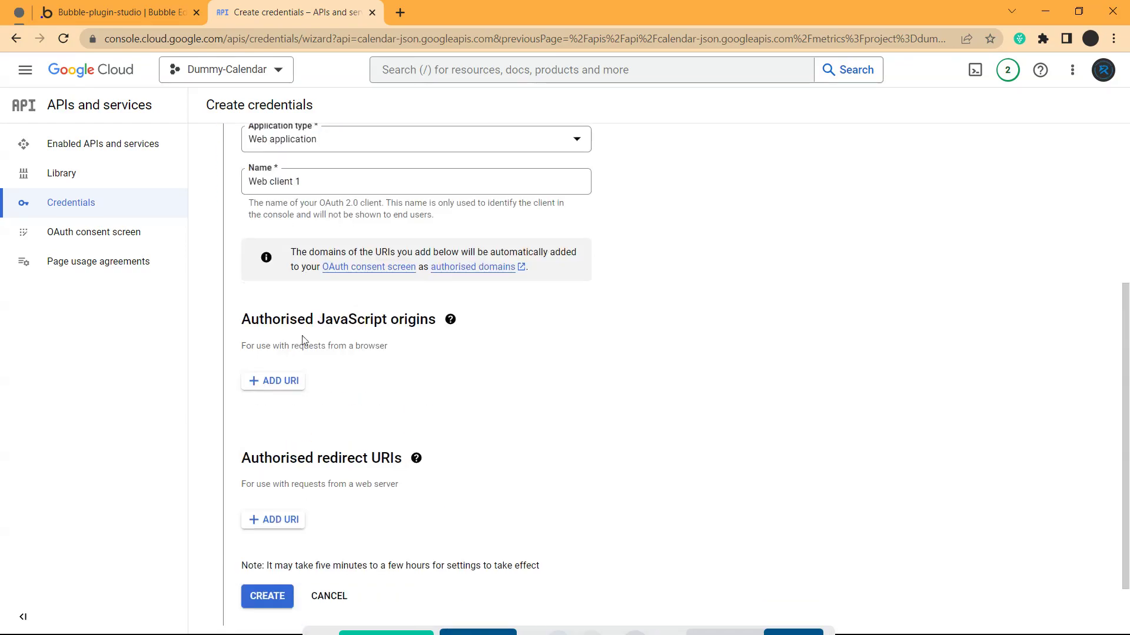
pyautogui.scroll(-1, 282, 379)
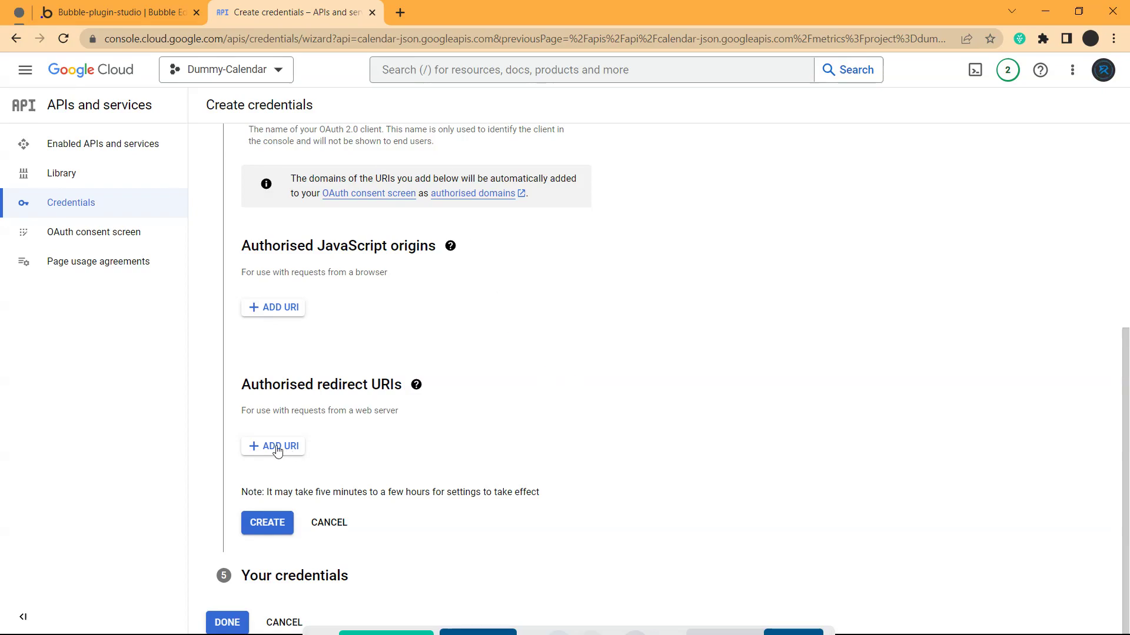
# Add an empty entry under Authorised redirect URIs
pyautogui.click(130, 13)
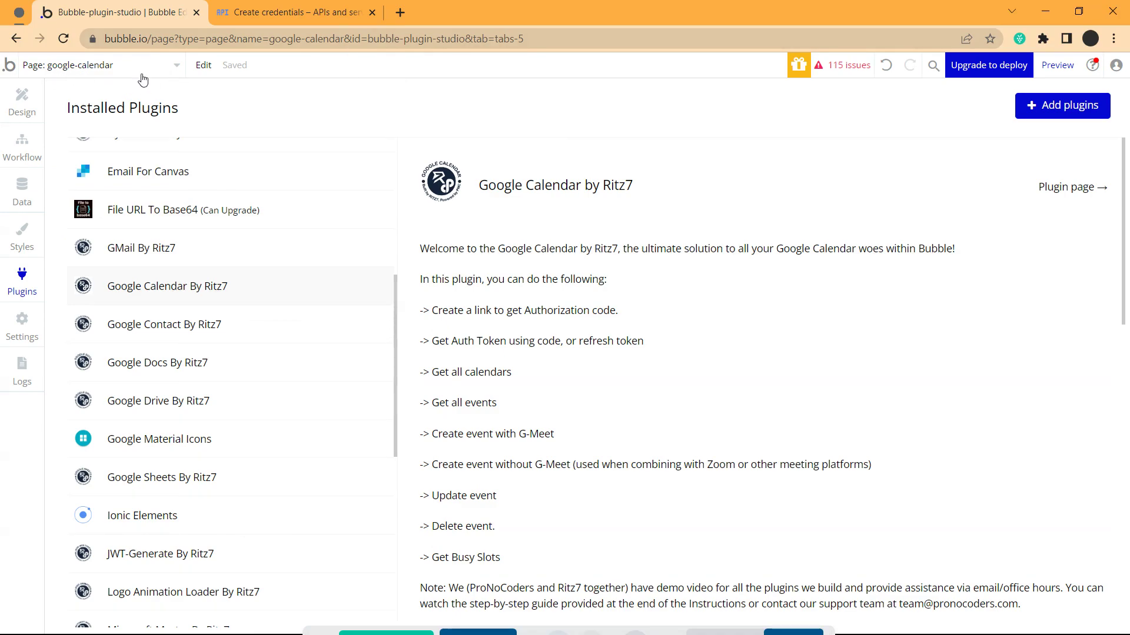
pyautogui.click(296, 12)
pyautogui.click(270, 448)
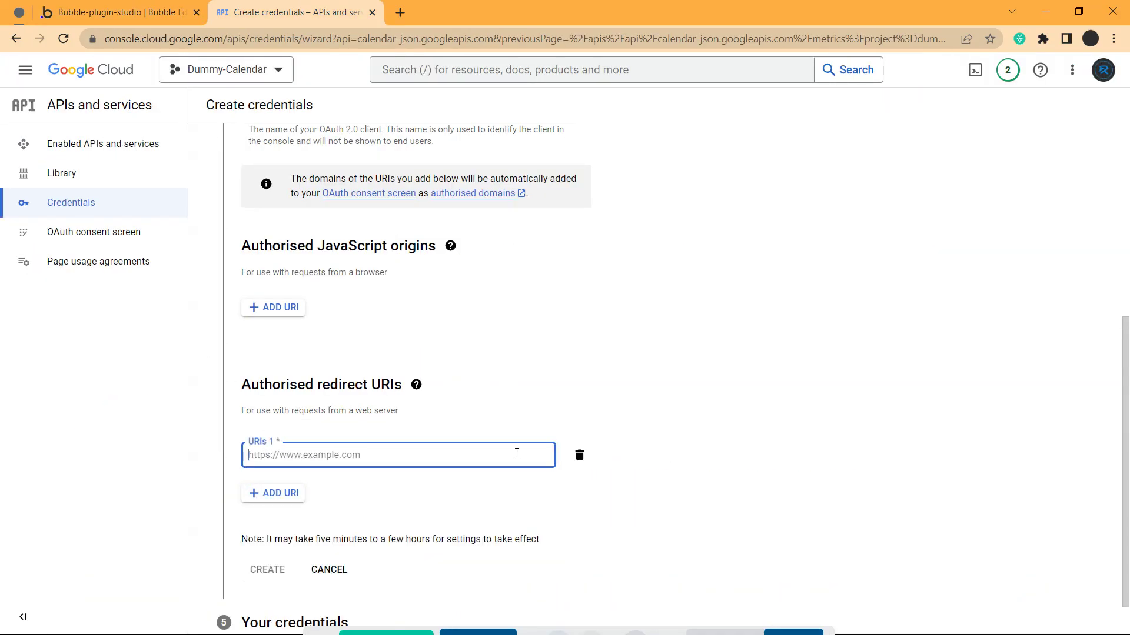
# Remove the empty URIs 1 redirect entry and create the Web application OAuth client
pyautogui.click(580, 455)
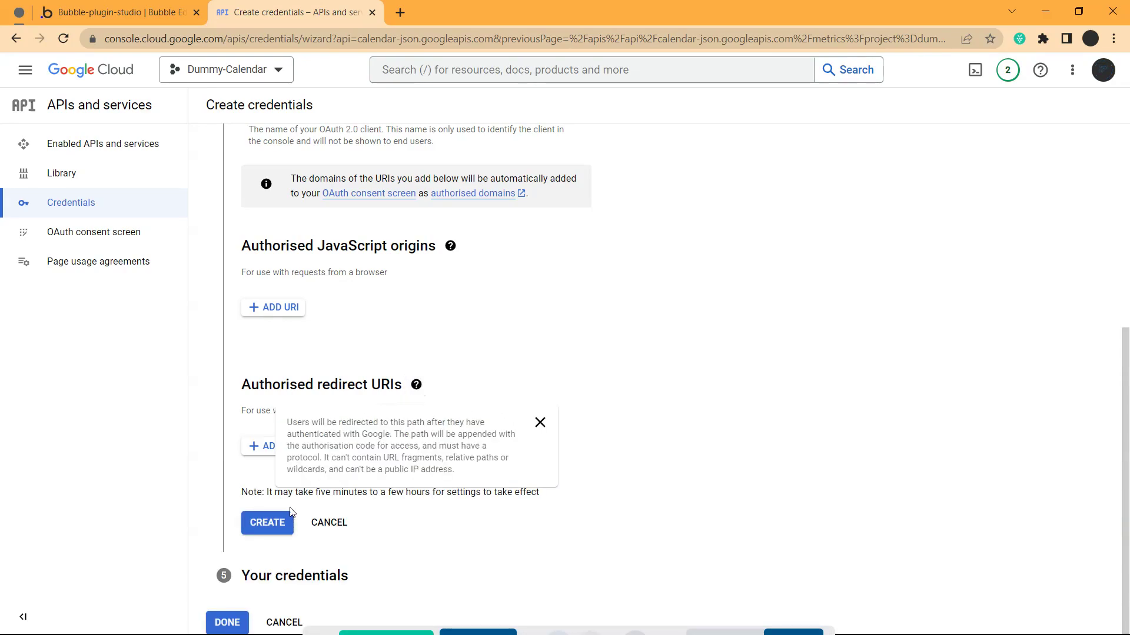
pyautogui.click(274, 525)
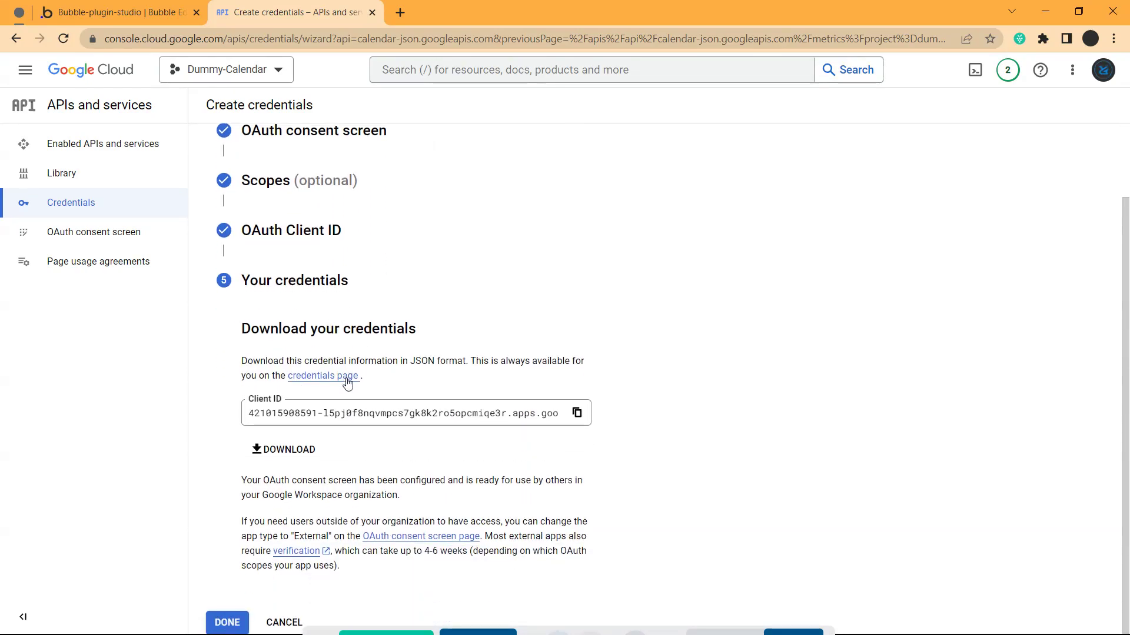
# Copy the Client ID and download the client_secret credentials JSON file
pyautogui.click(576, 413)
pyautogui.click(284, 450)
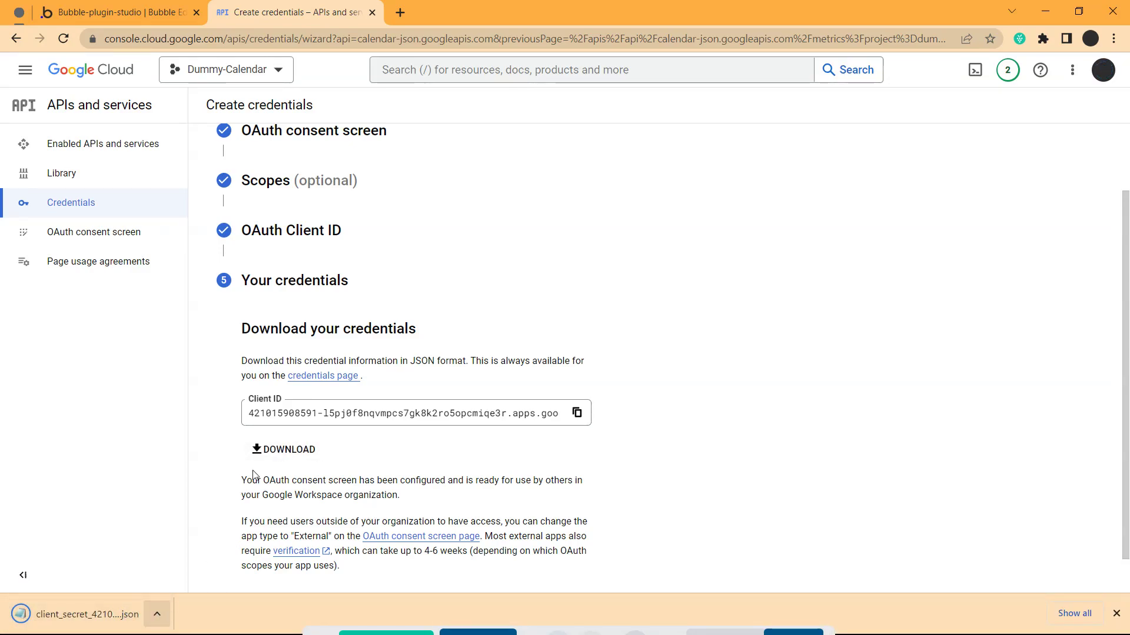
pyautogui.click(156, 615)
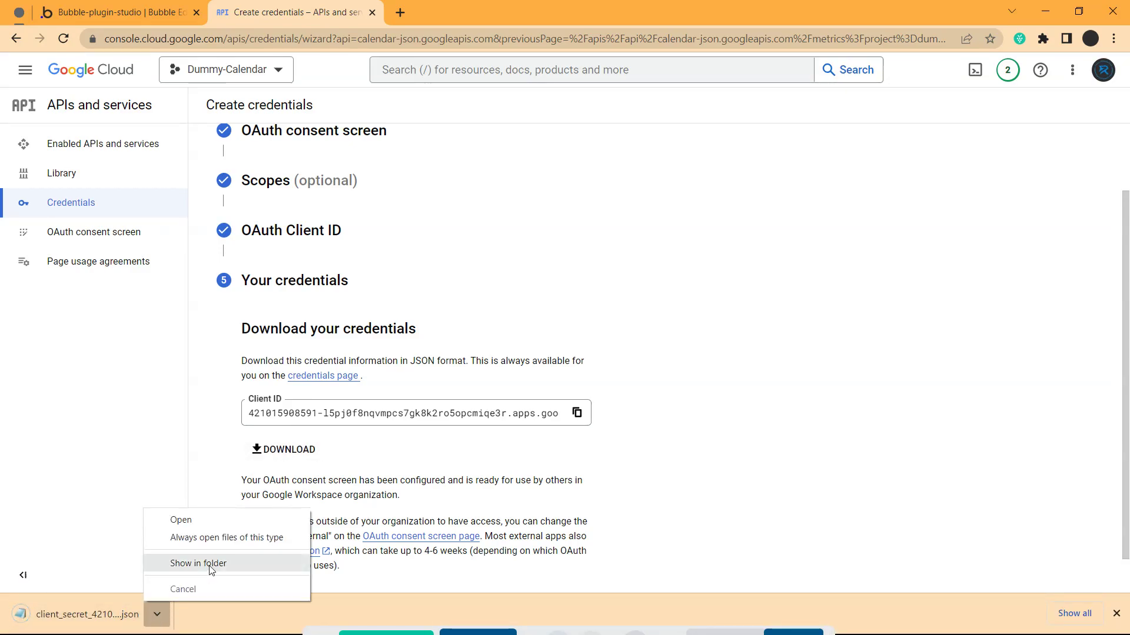
pyautogui.click(206, 521)
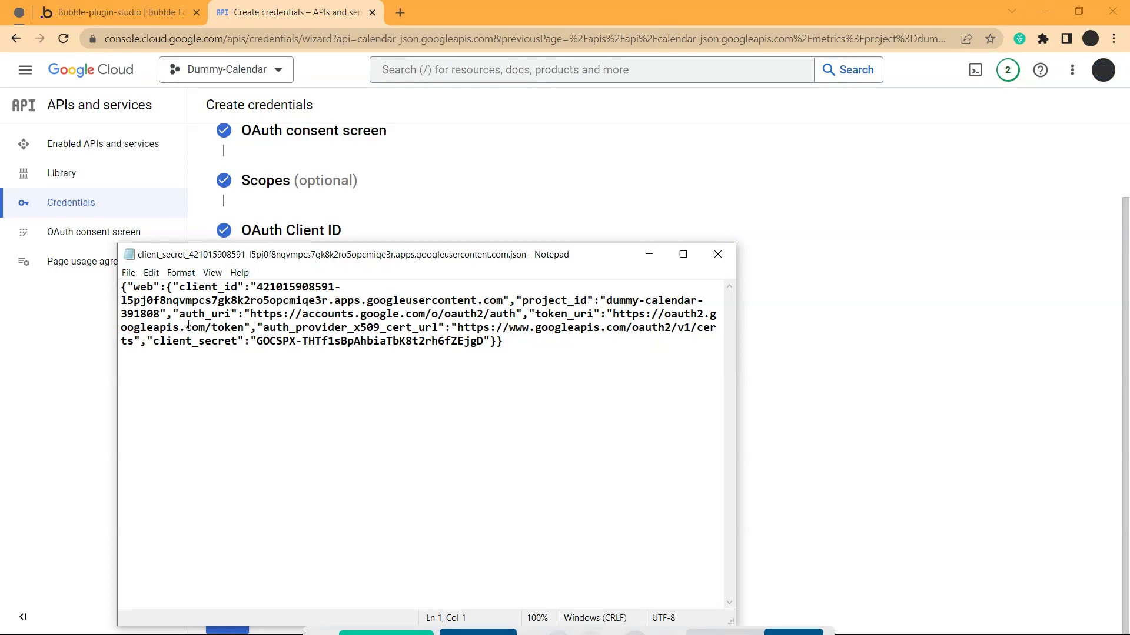
pyautogui.click(718, 255)
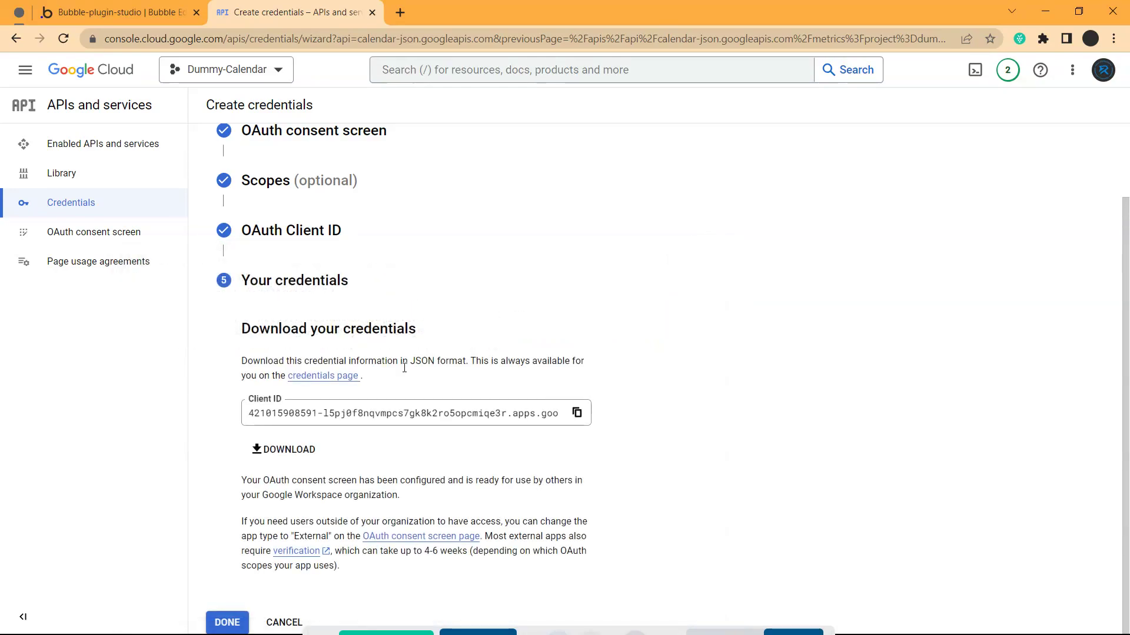
# Finish the wizard and go to the Dummy-Calendar Credentials list showing Web client 1
pyautogui.click(225, 622)
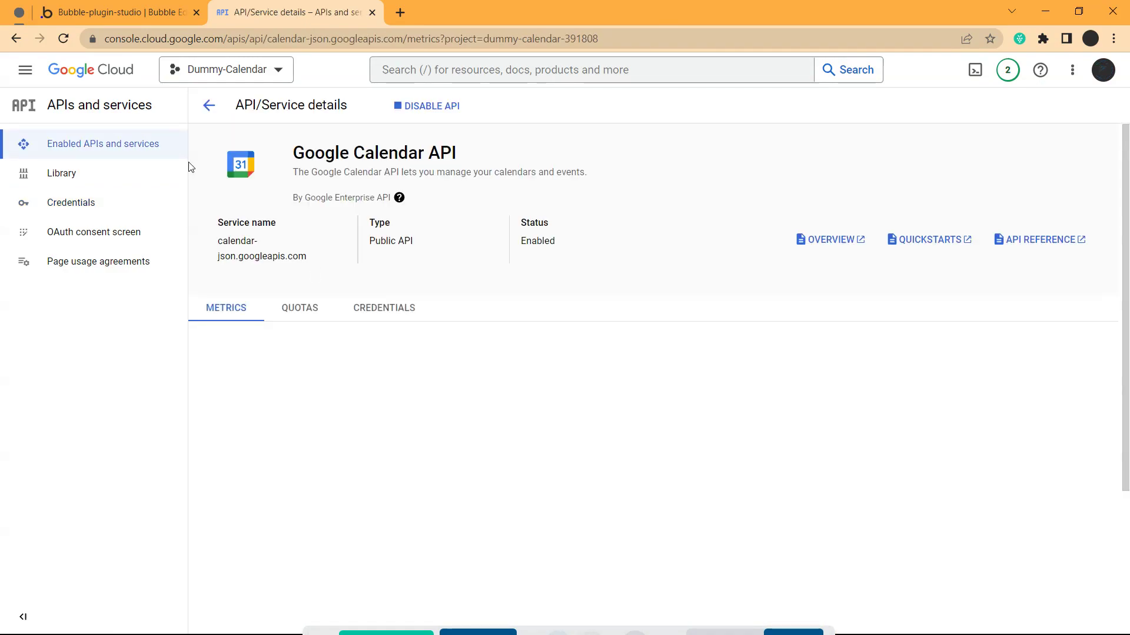
pyautogui.scroll(-1, 71, 203)
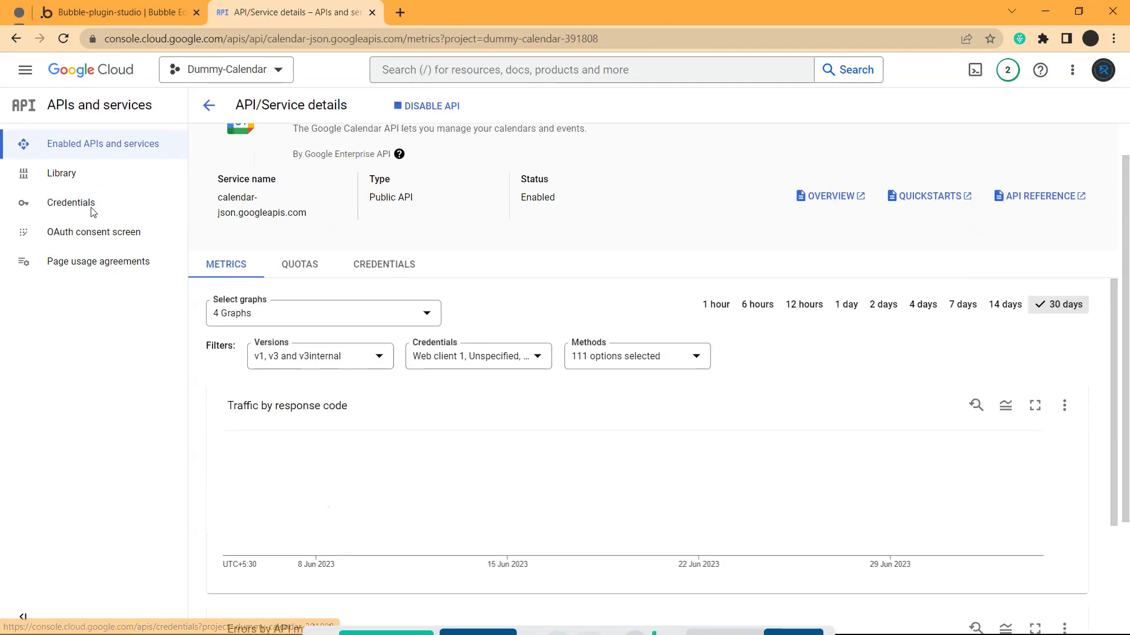
pyautogui.click(68, 203)
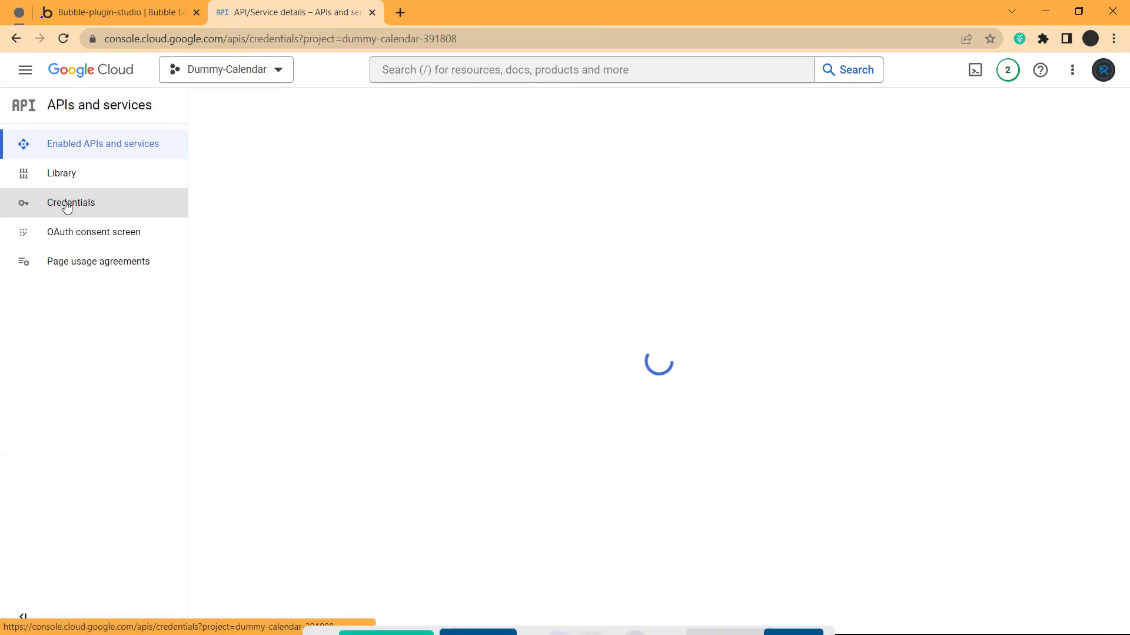